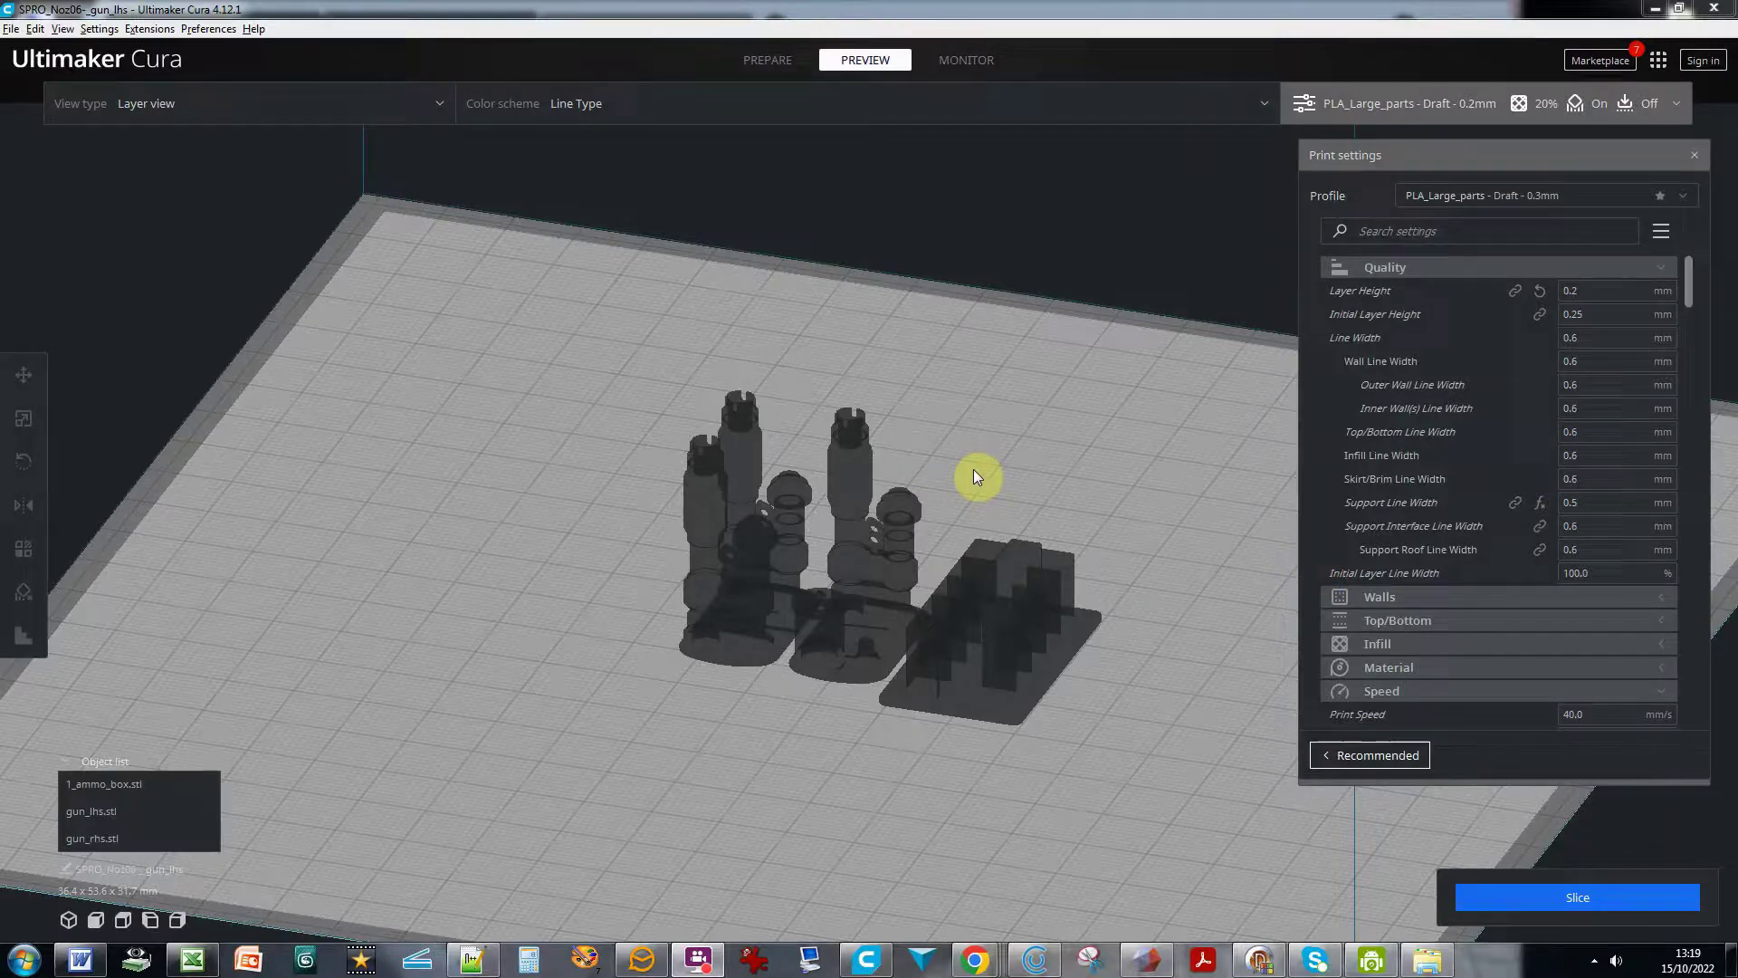
- Orbit the build plate and check the current Line Width value in Print settings
scroll(976, 442, up, 3)
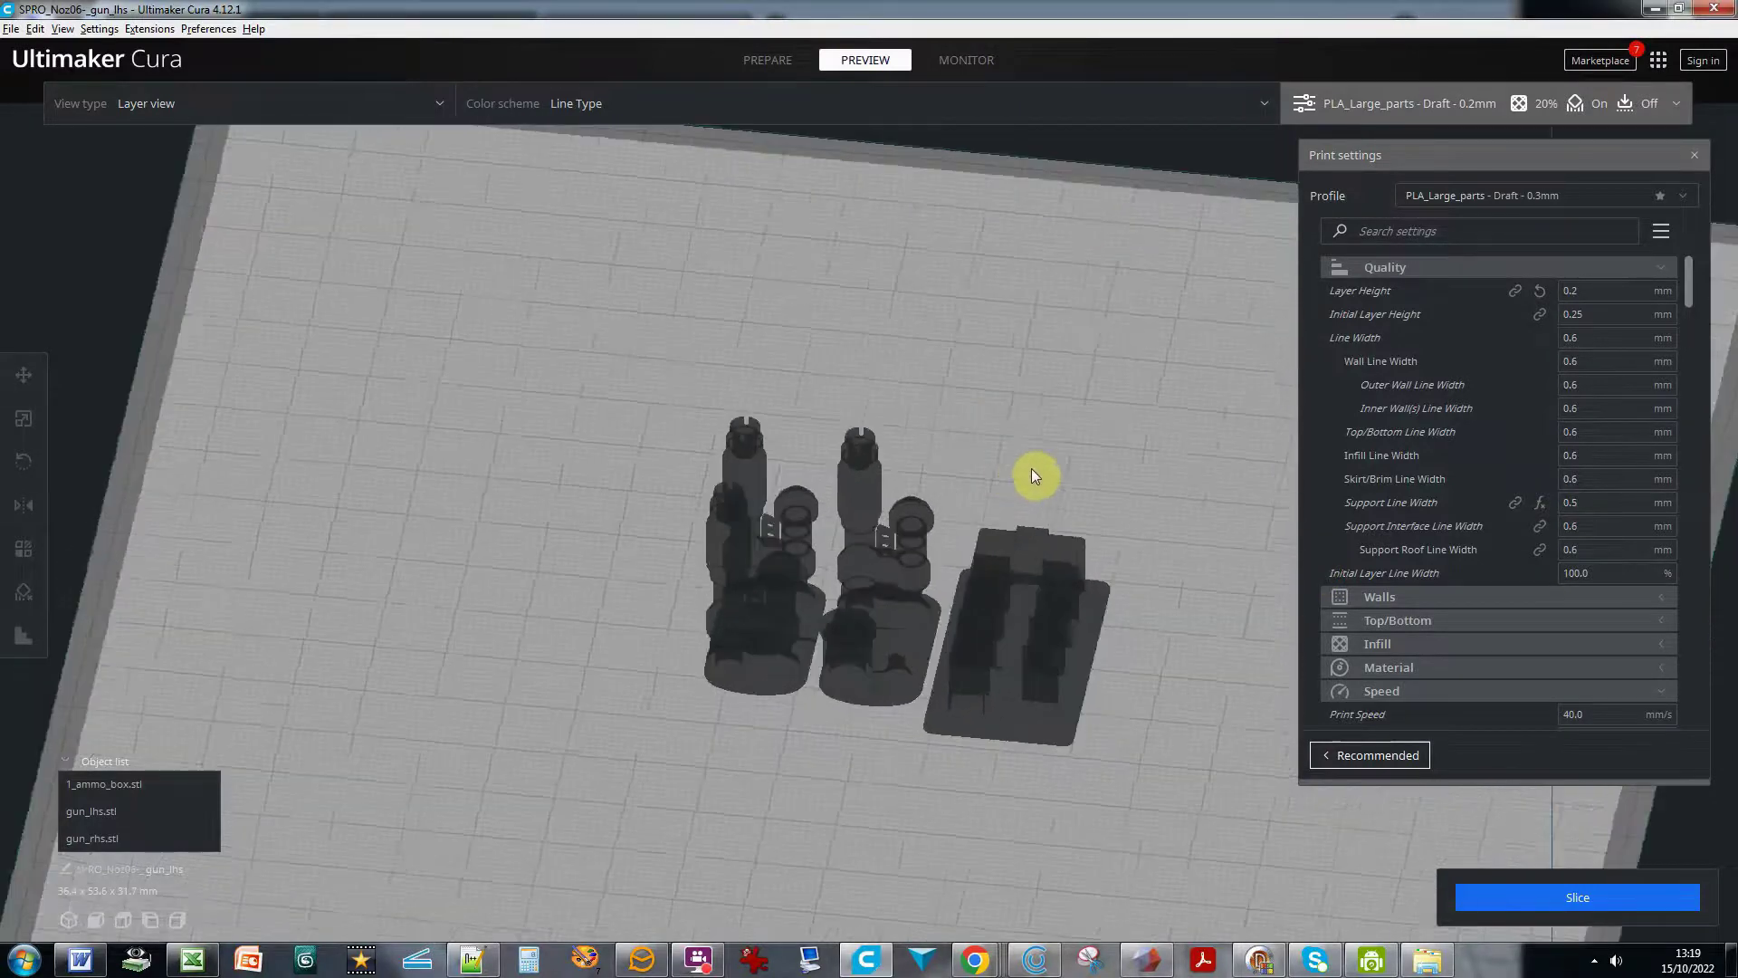
right_drag(992, 458, 932, 445)
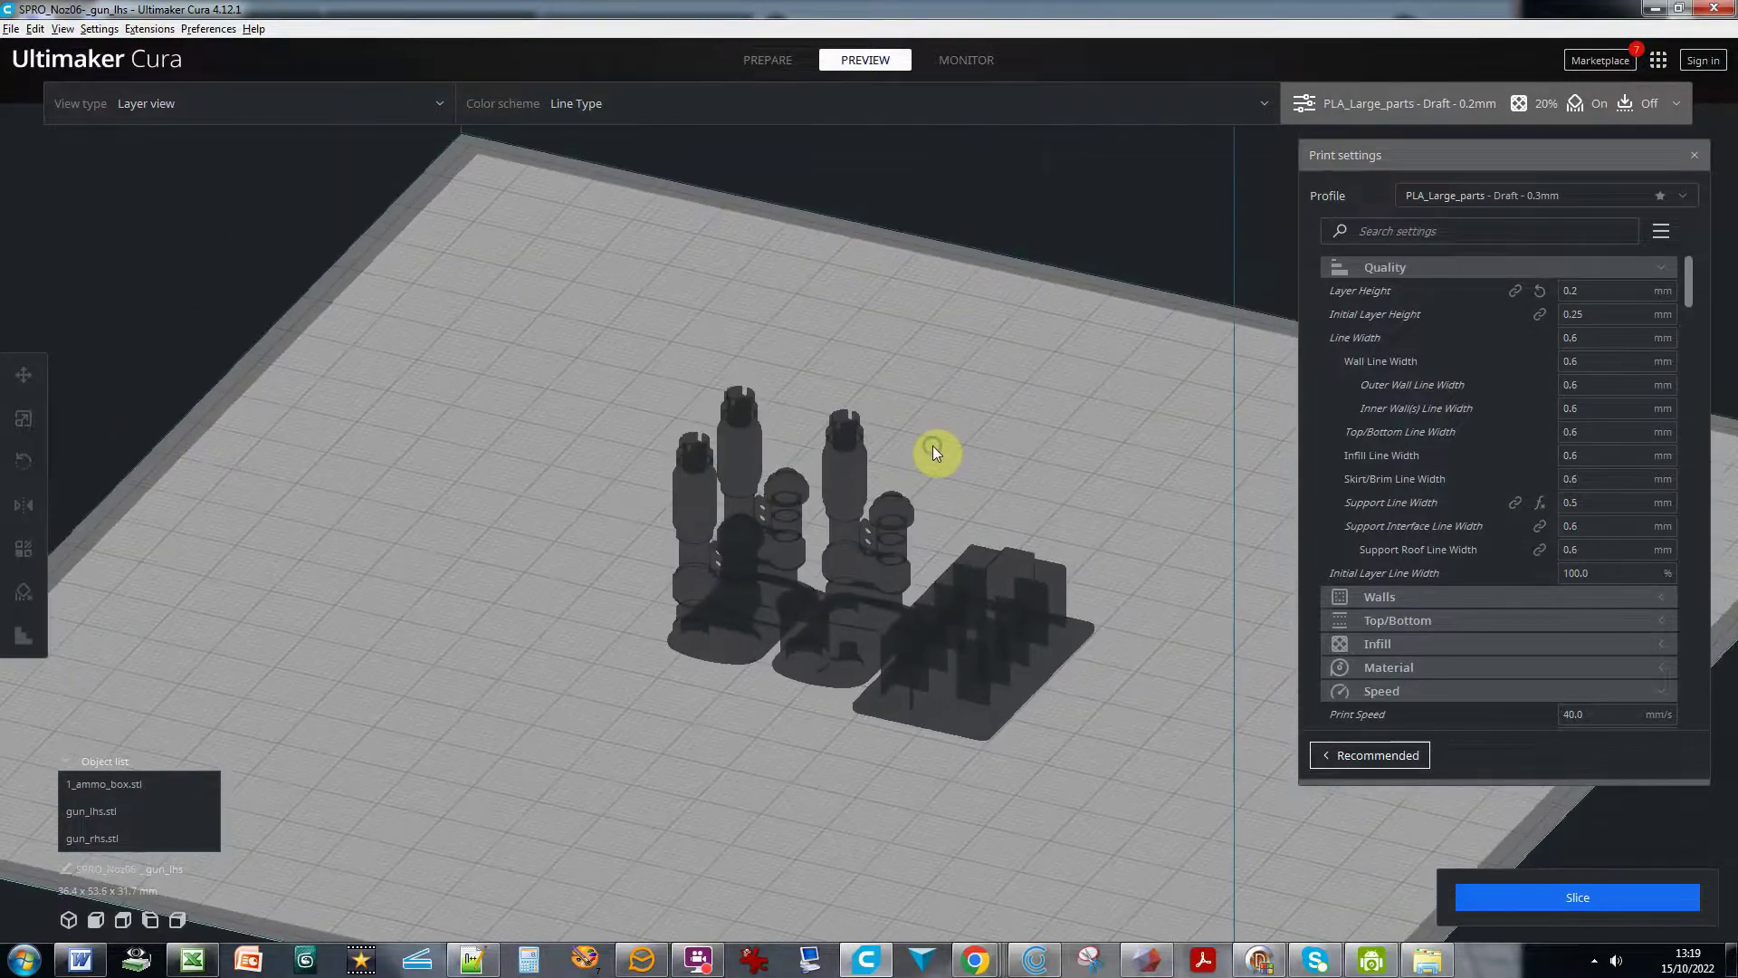
click(1604, 337)
mouse_move(1564, 341)
scroll(825, 525, up, 2)
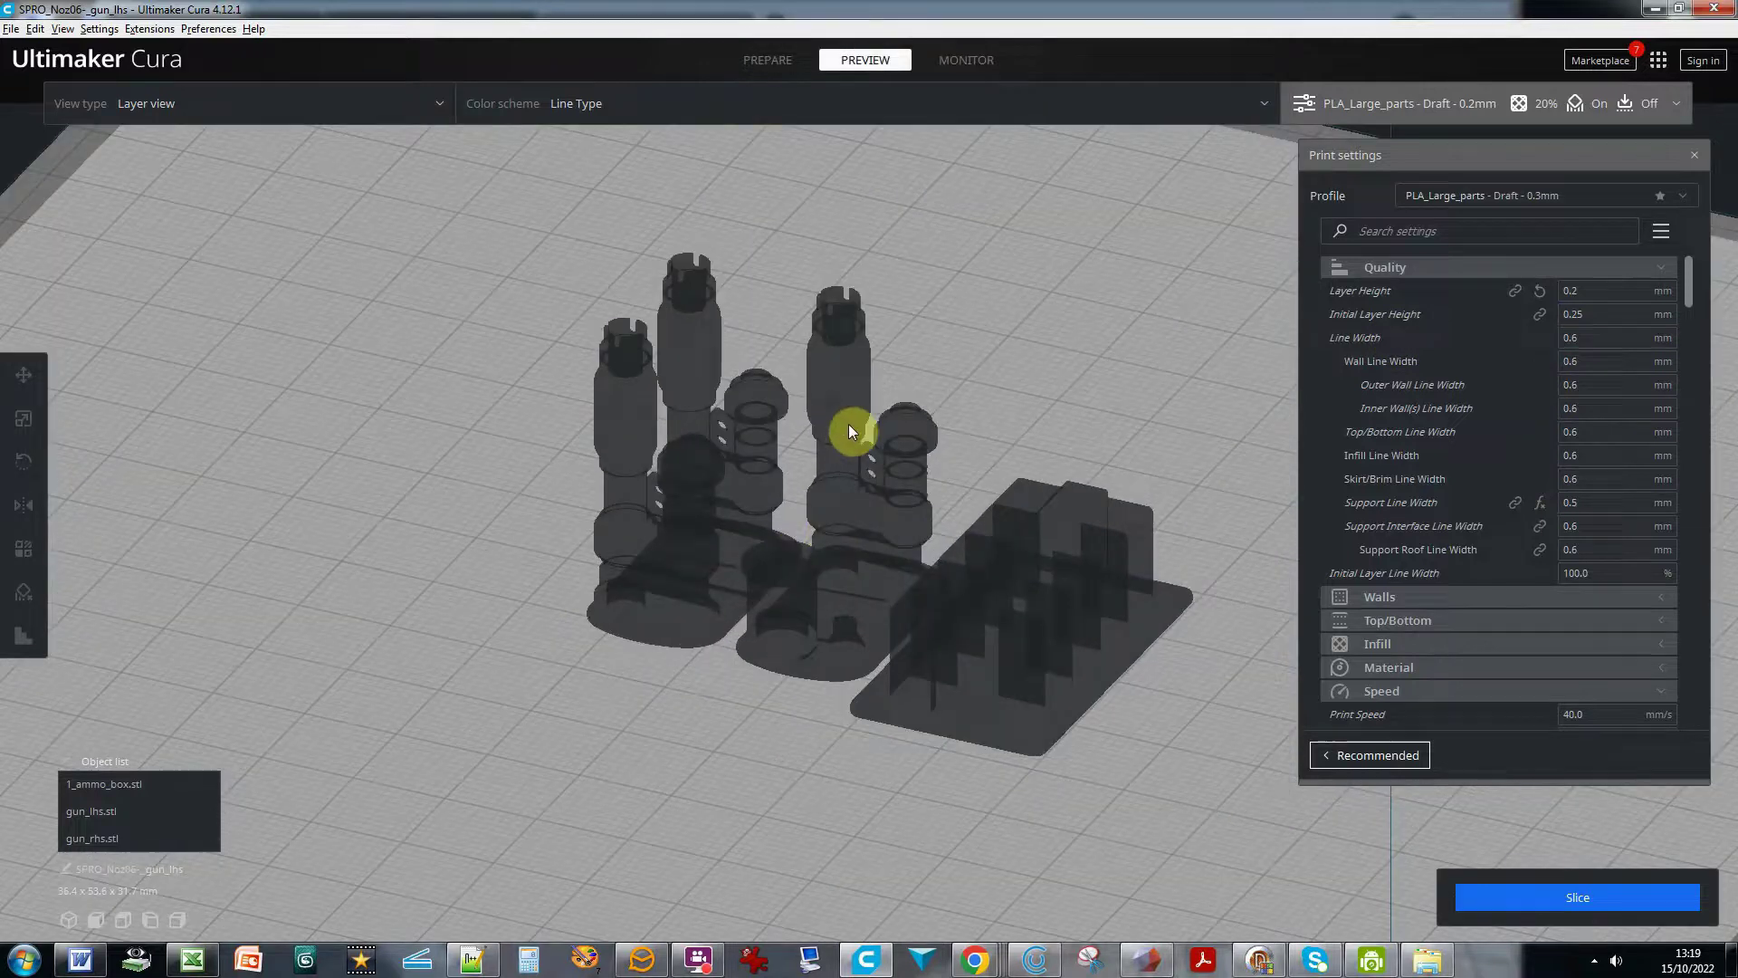
scroll(860, 443, up, 3)
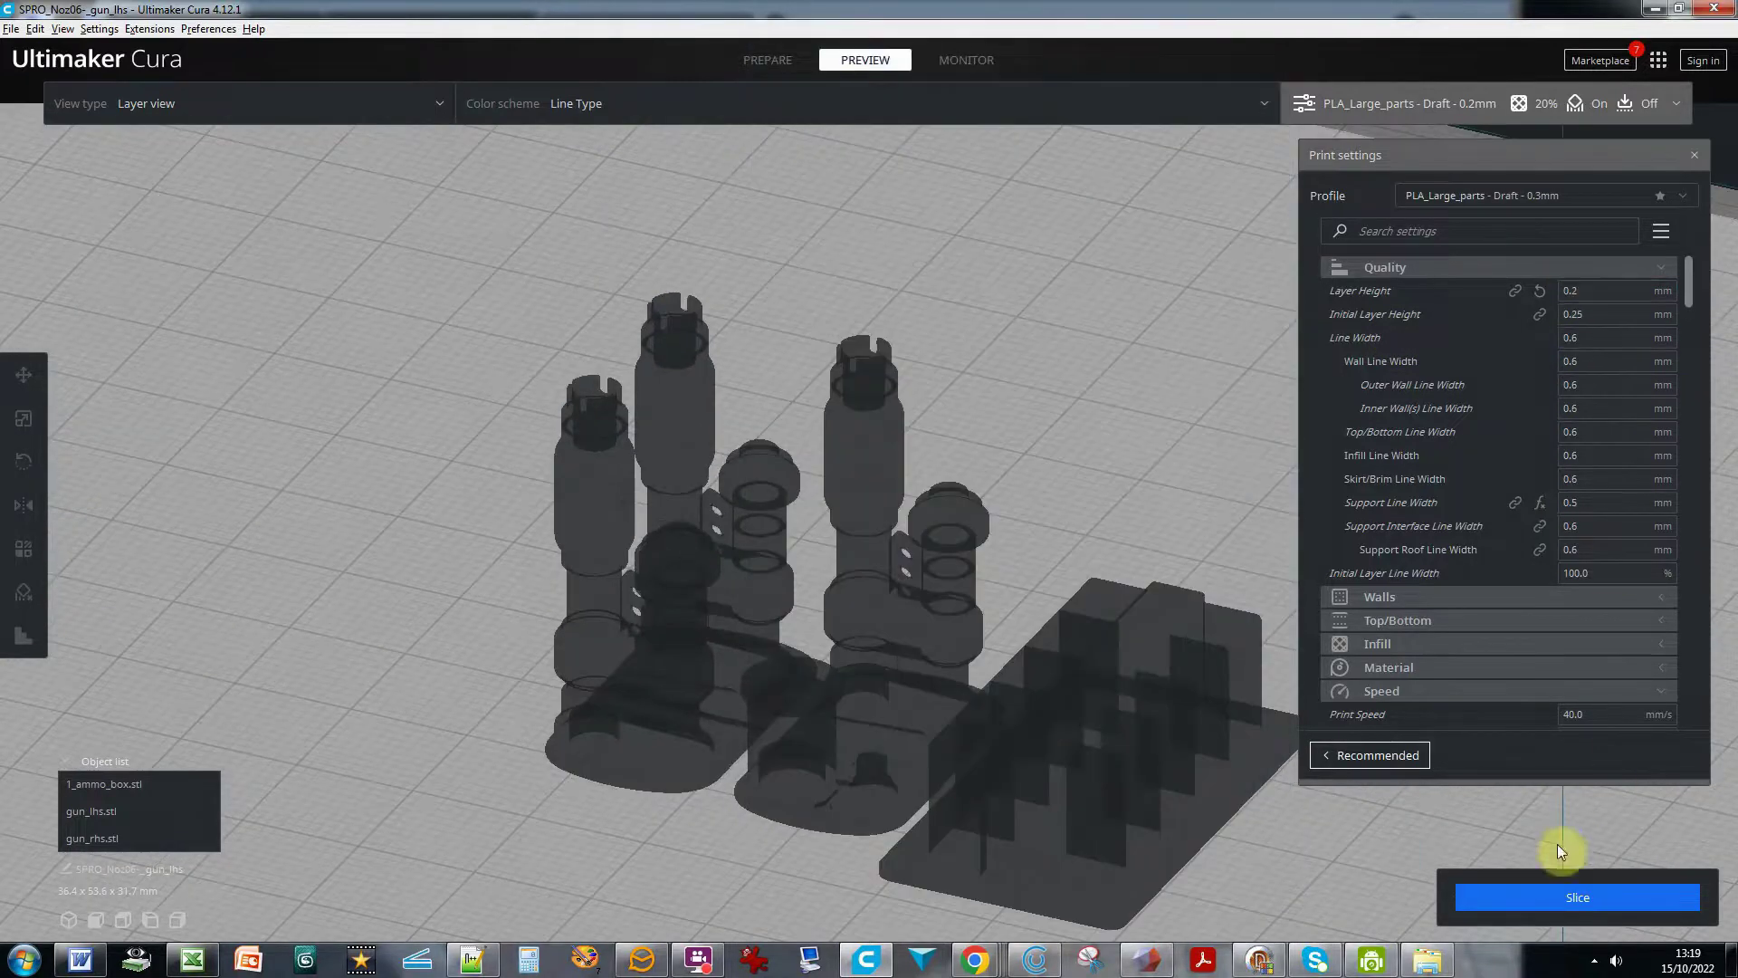
- Slice the gun and ammo box models and tilt the layer view, estimated at 54 minutes, 11 g
click(1528, 891)
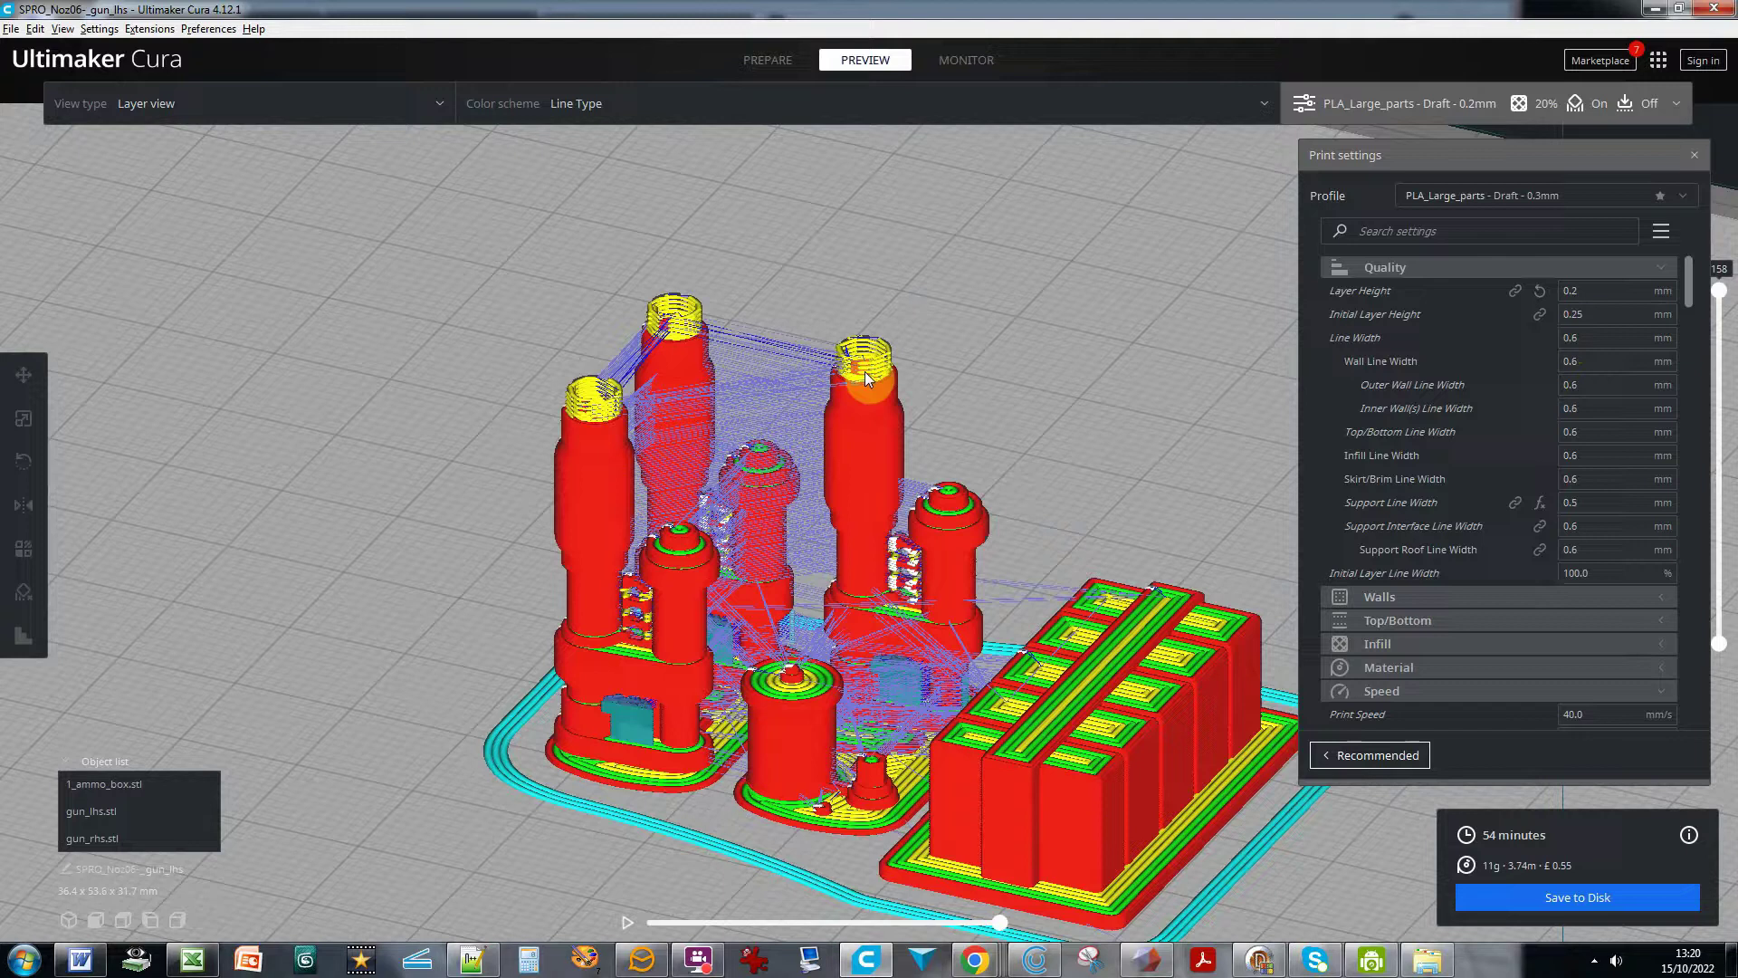
right_drag(806, 481, 823, 524)
scroll(824, 525, up, 3)
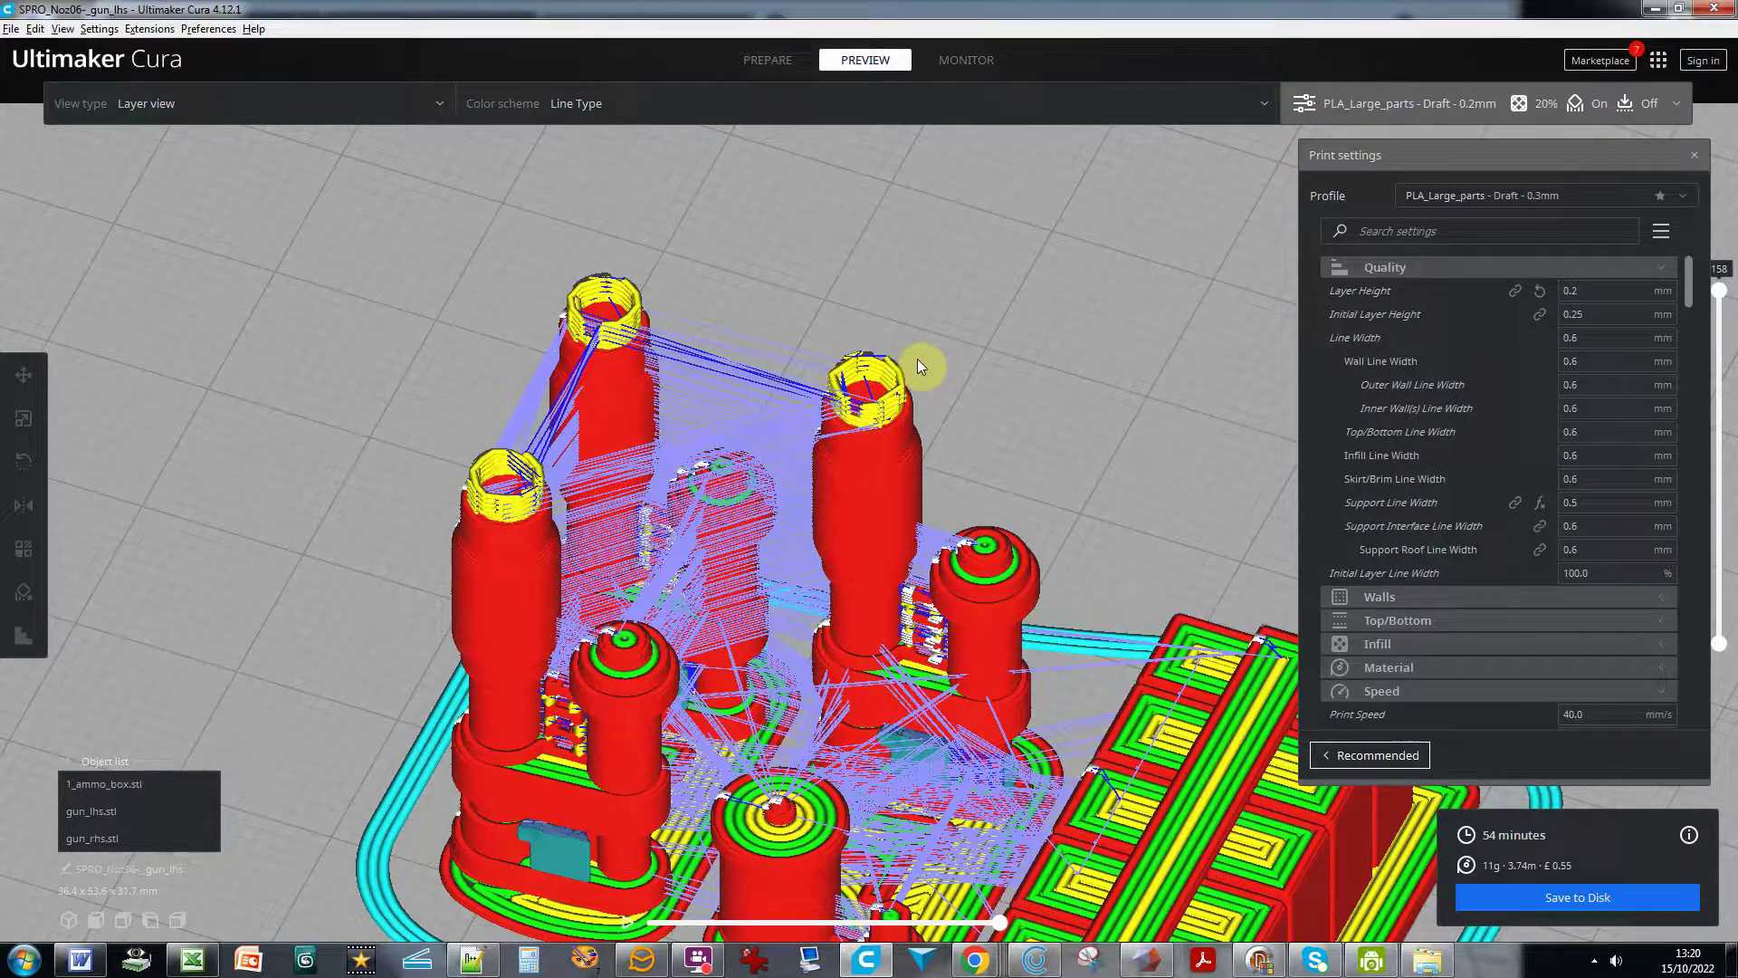
- Expand the Walls settings, read the Print Thin Walls explanation, and tick Print Thin Walls
click(1664, 600)
scroll(1449, 460, down, 3)
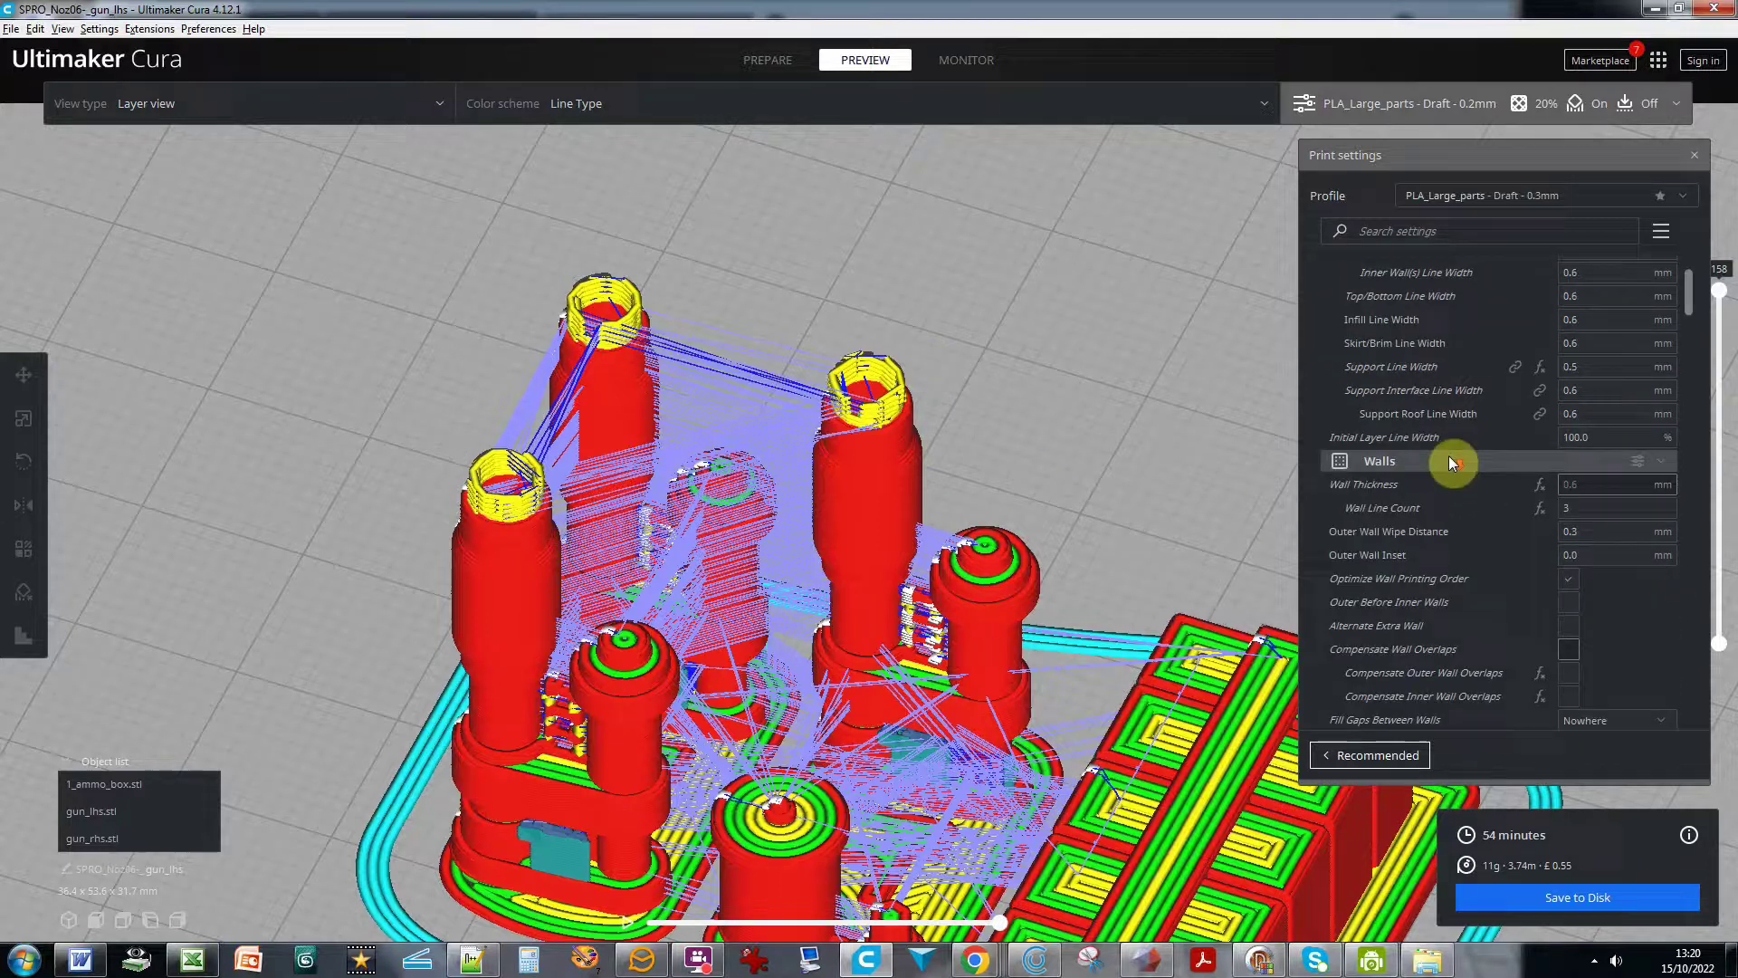
scroll(1448, 456, down, 3)
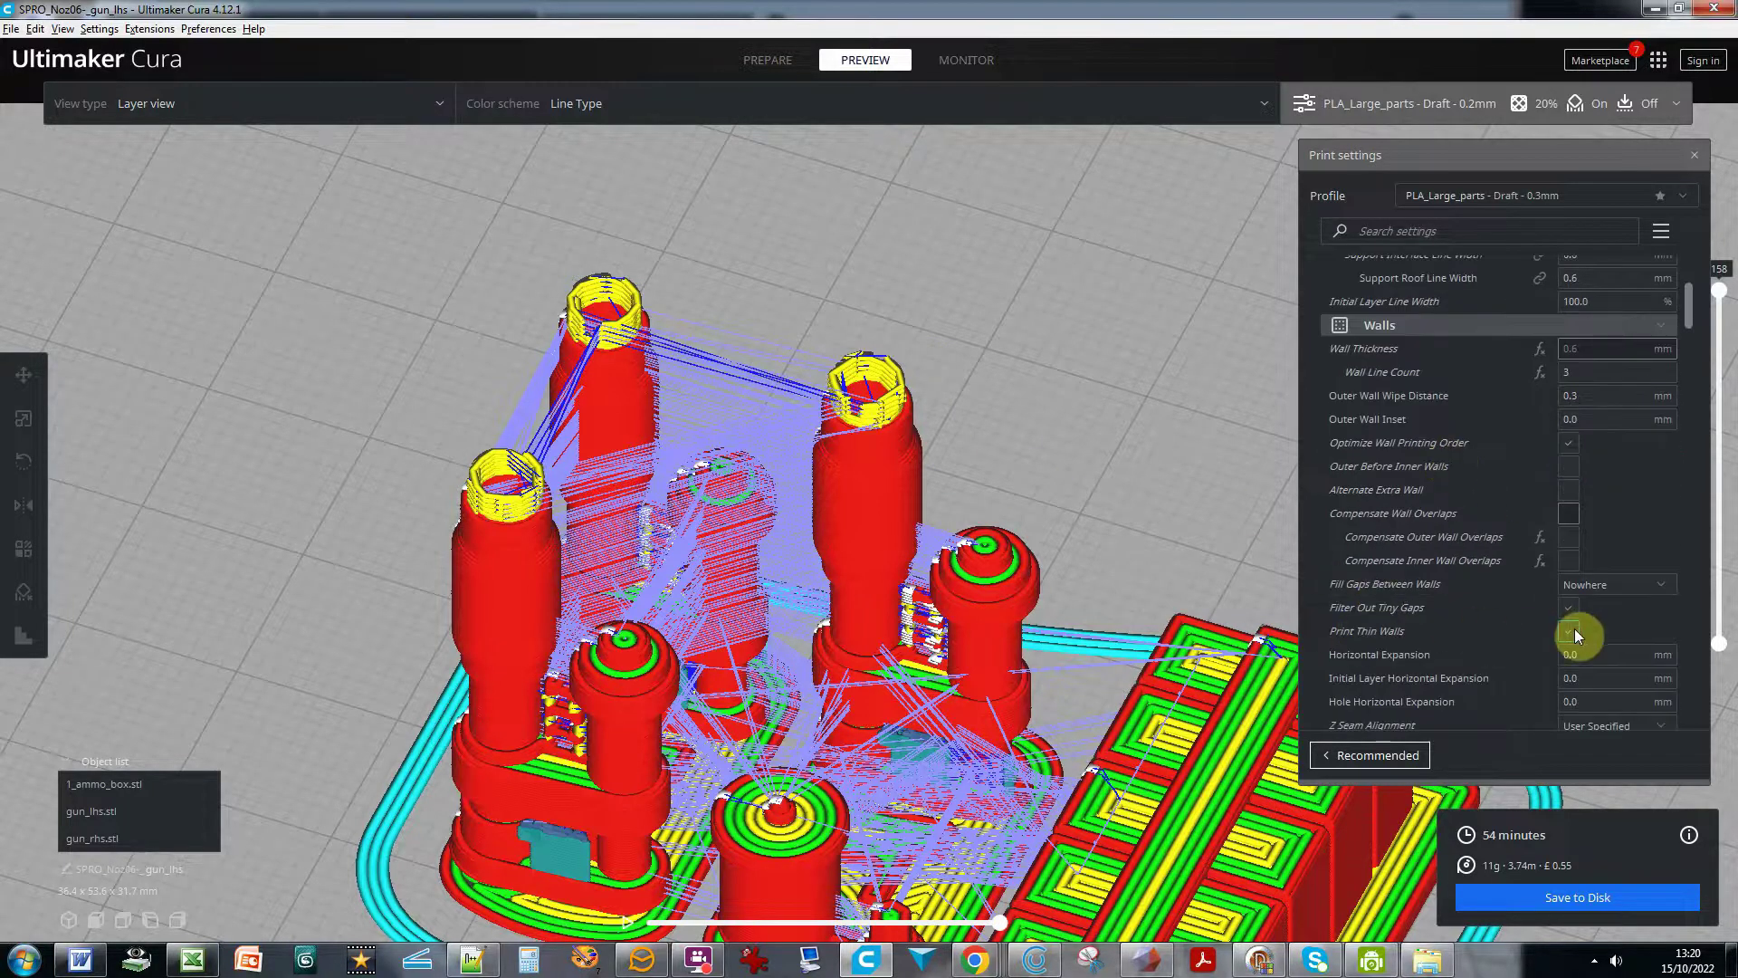
click(1566, 654)
click(1572, 632)
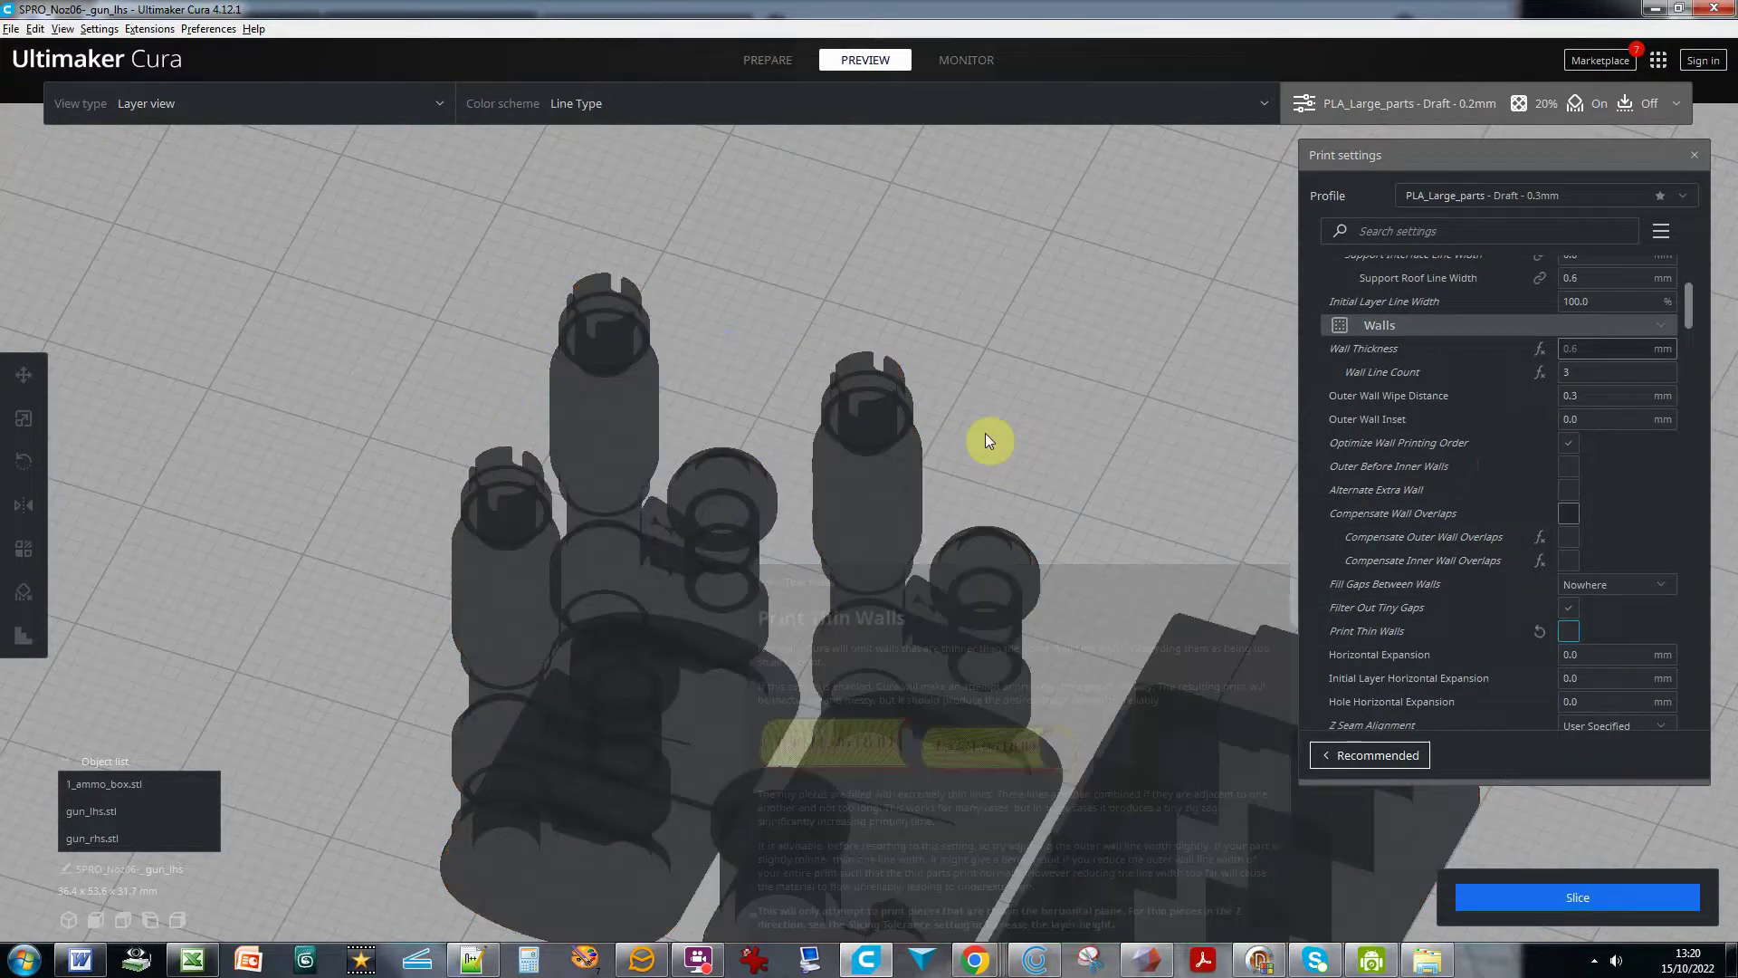
- Re-slice, then re-tick Print Thin Walls so it stays enabled, and tilt the view of the guns
click(1568, 883)
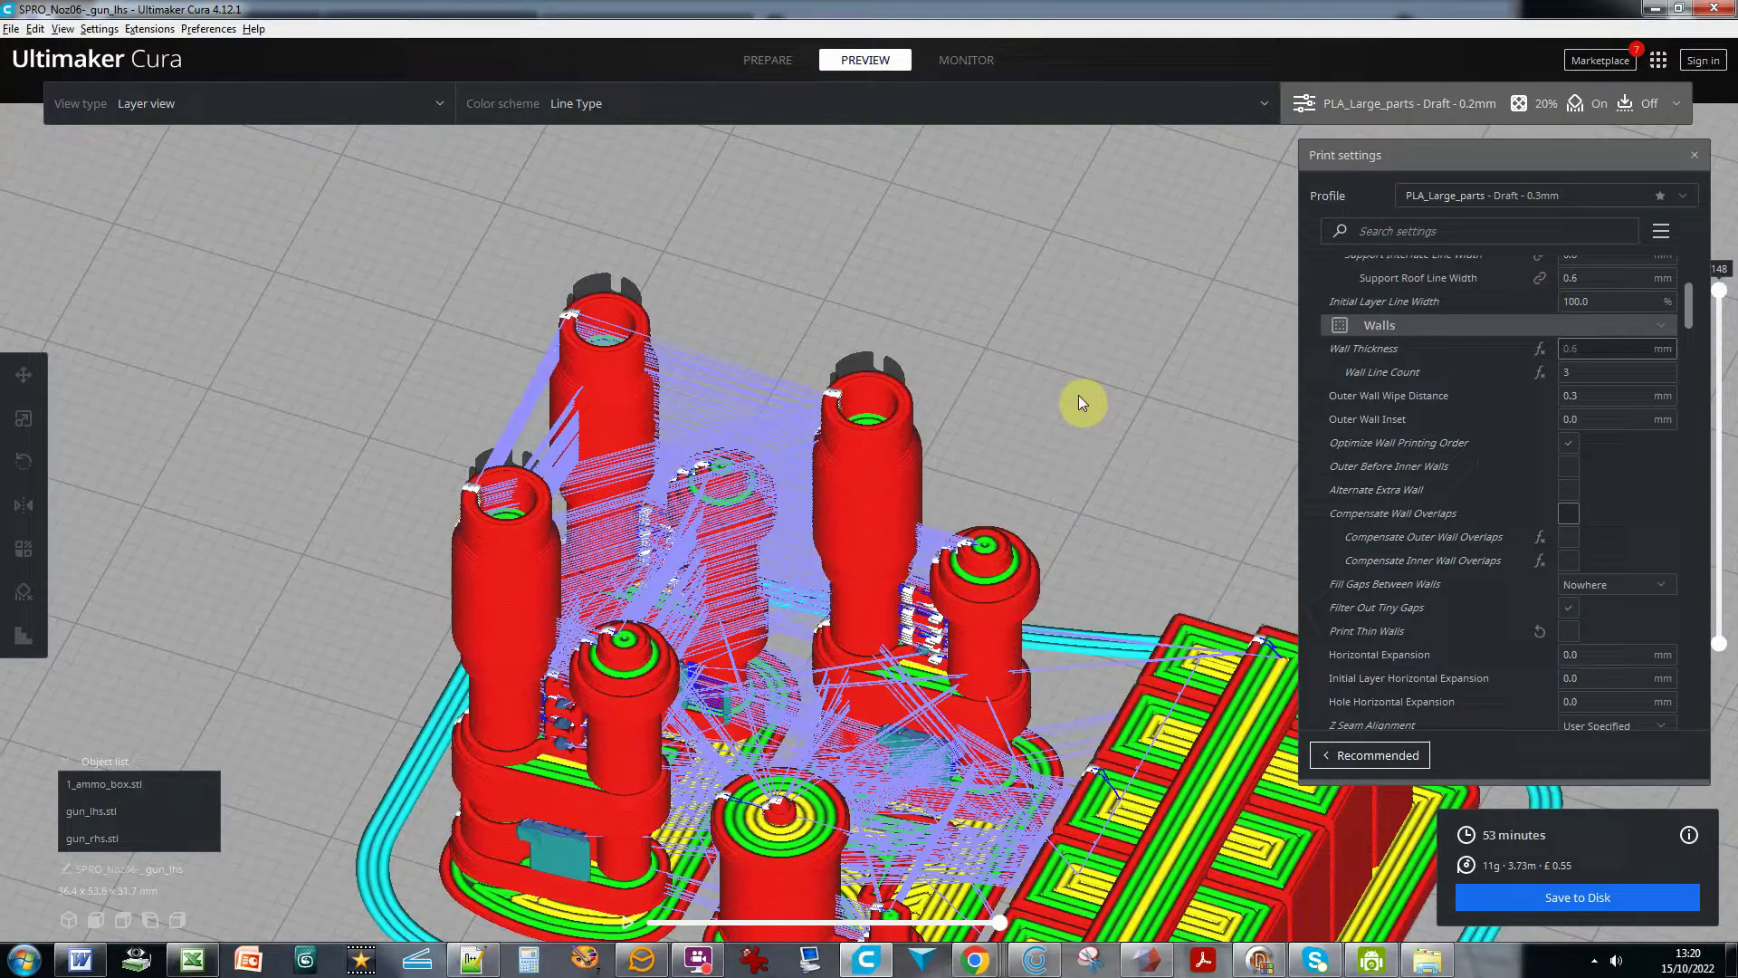
click(1570, 632)
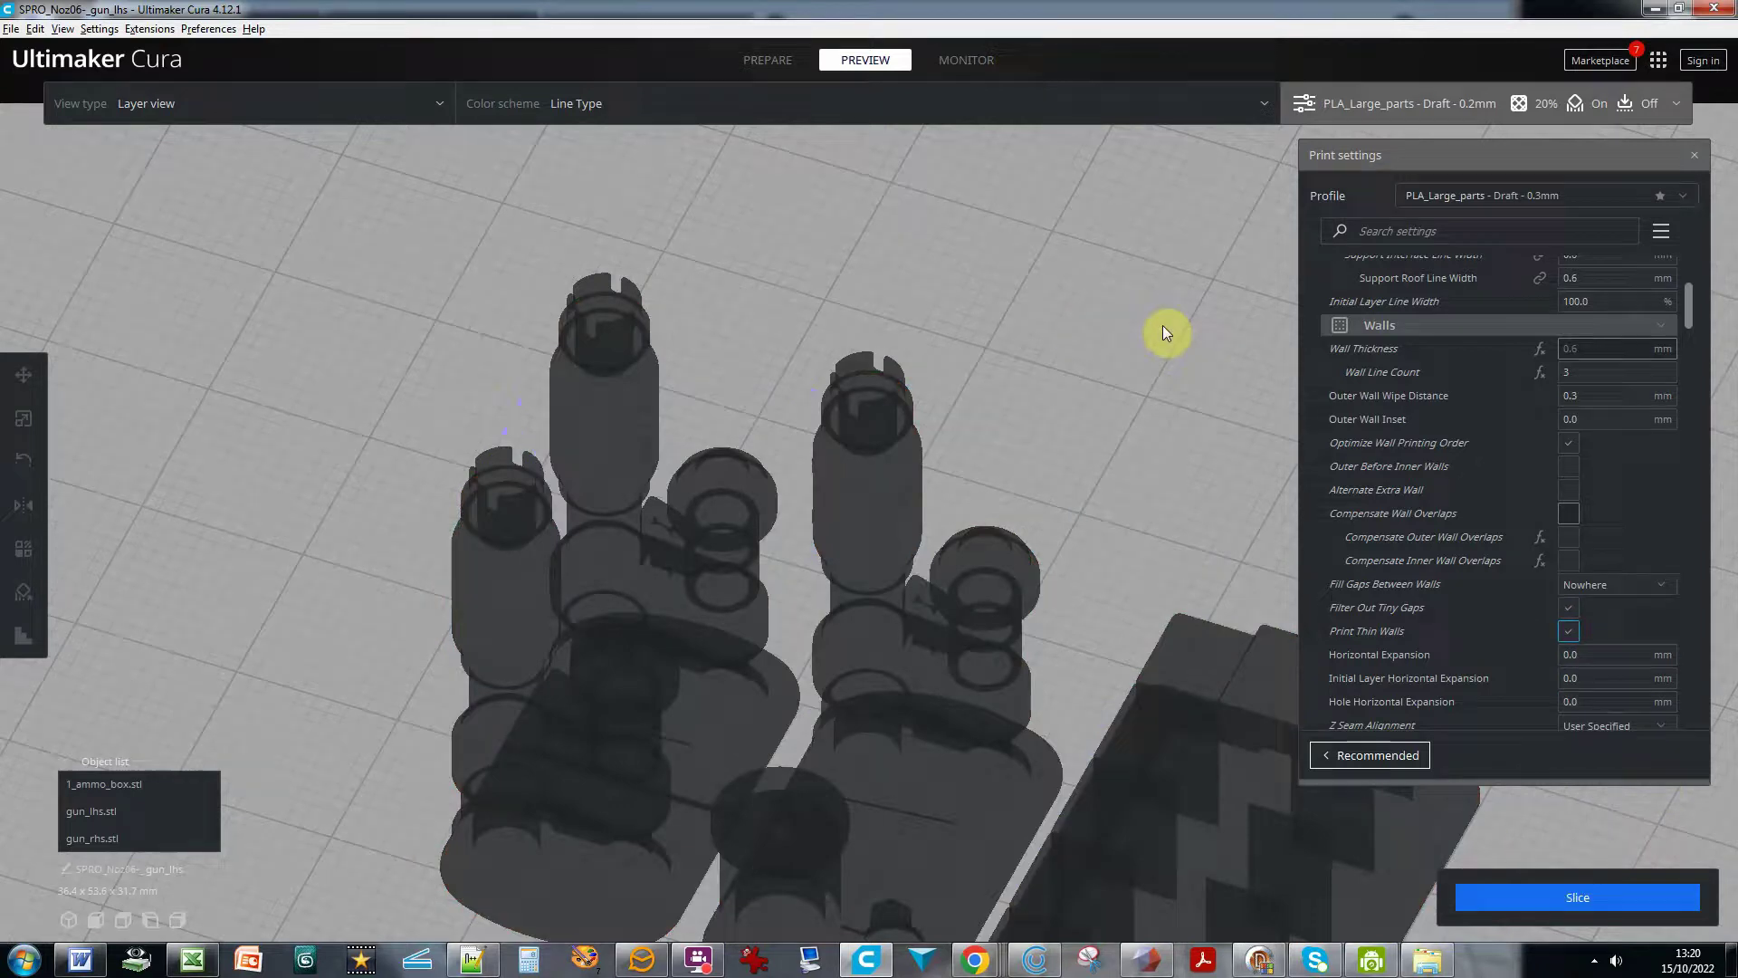
right_drag(1142, 288, 1129, 329)
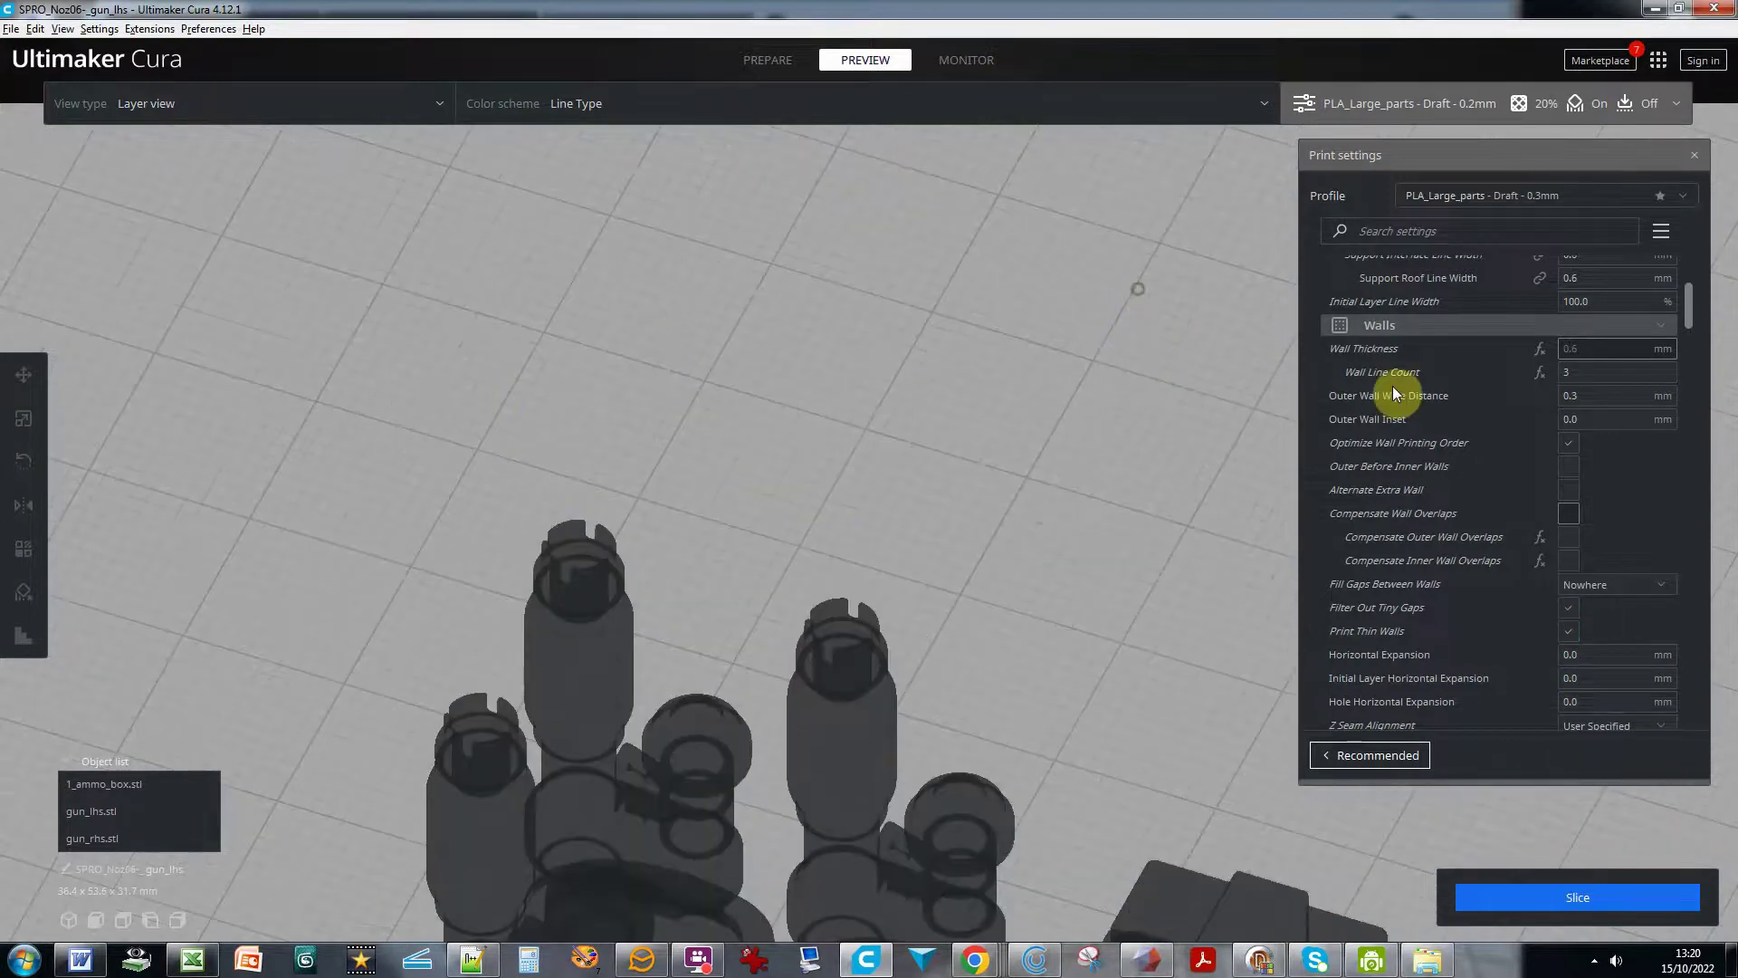
scroll(1489, 389, down, 2)
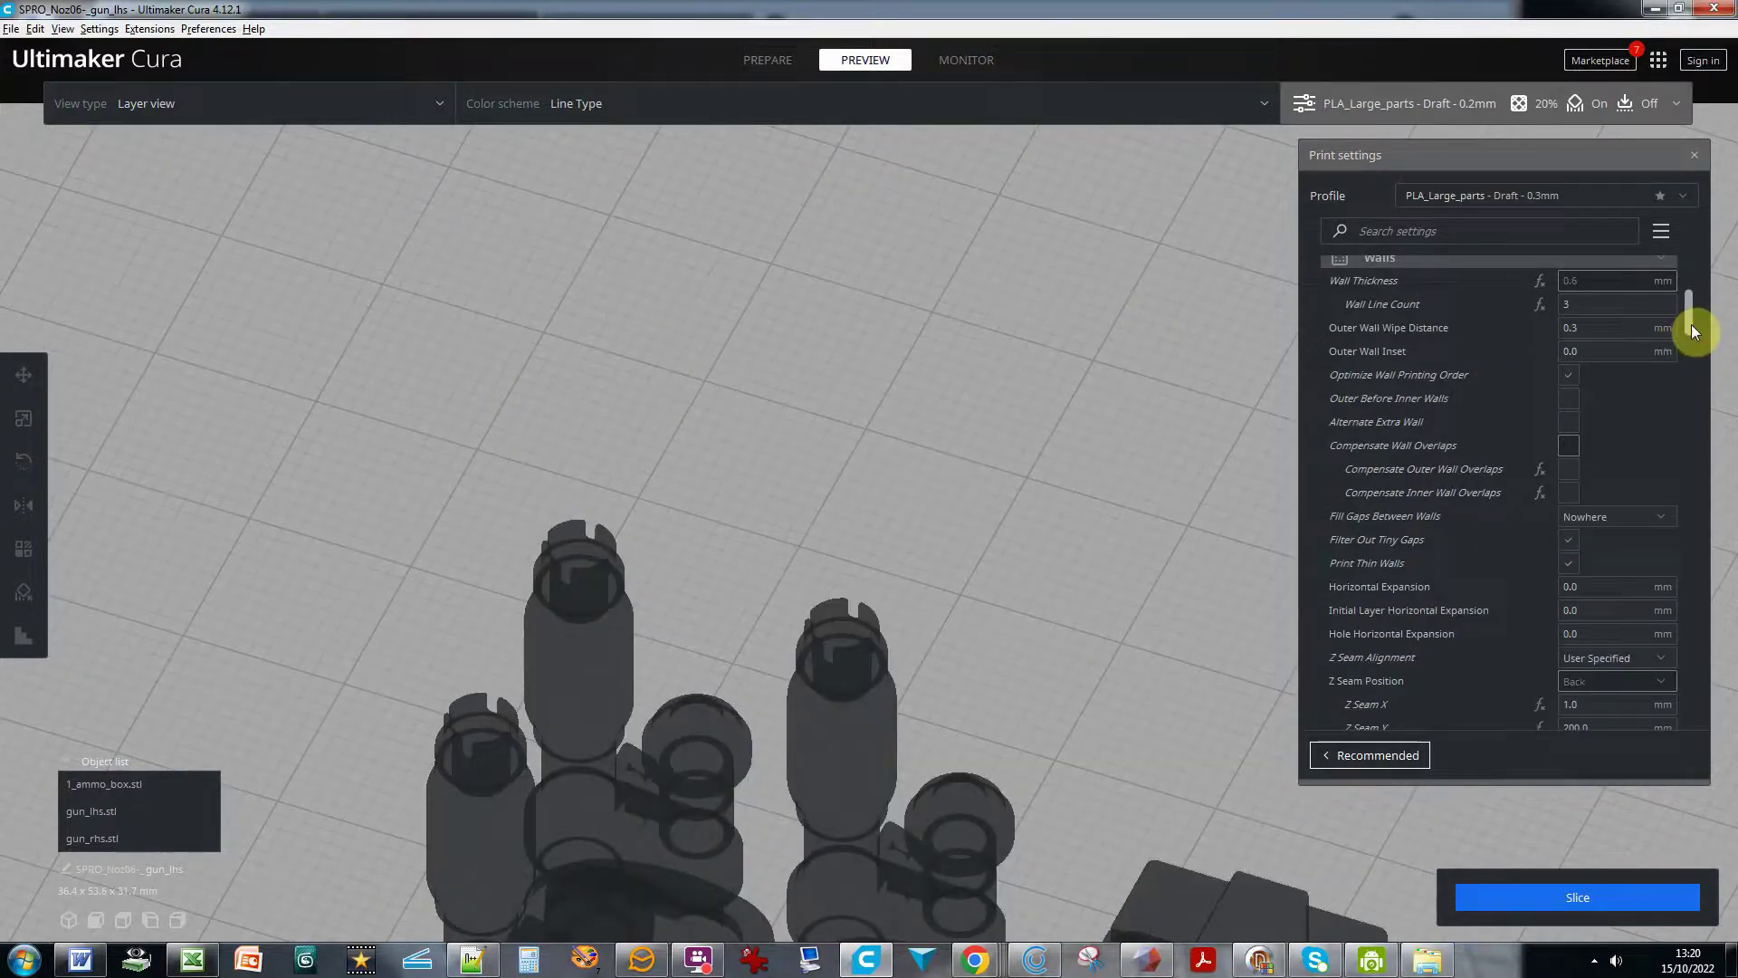
drag(1692, 331, 1683, 285)
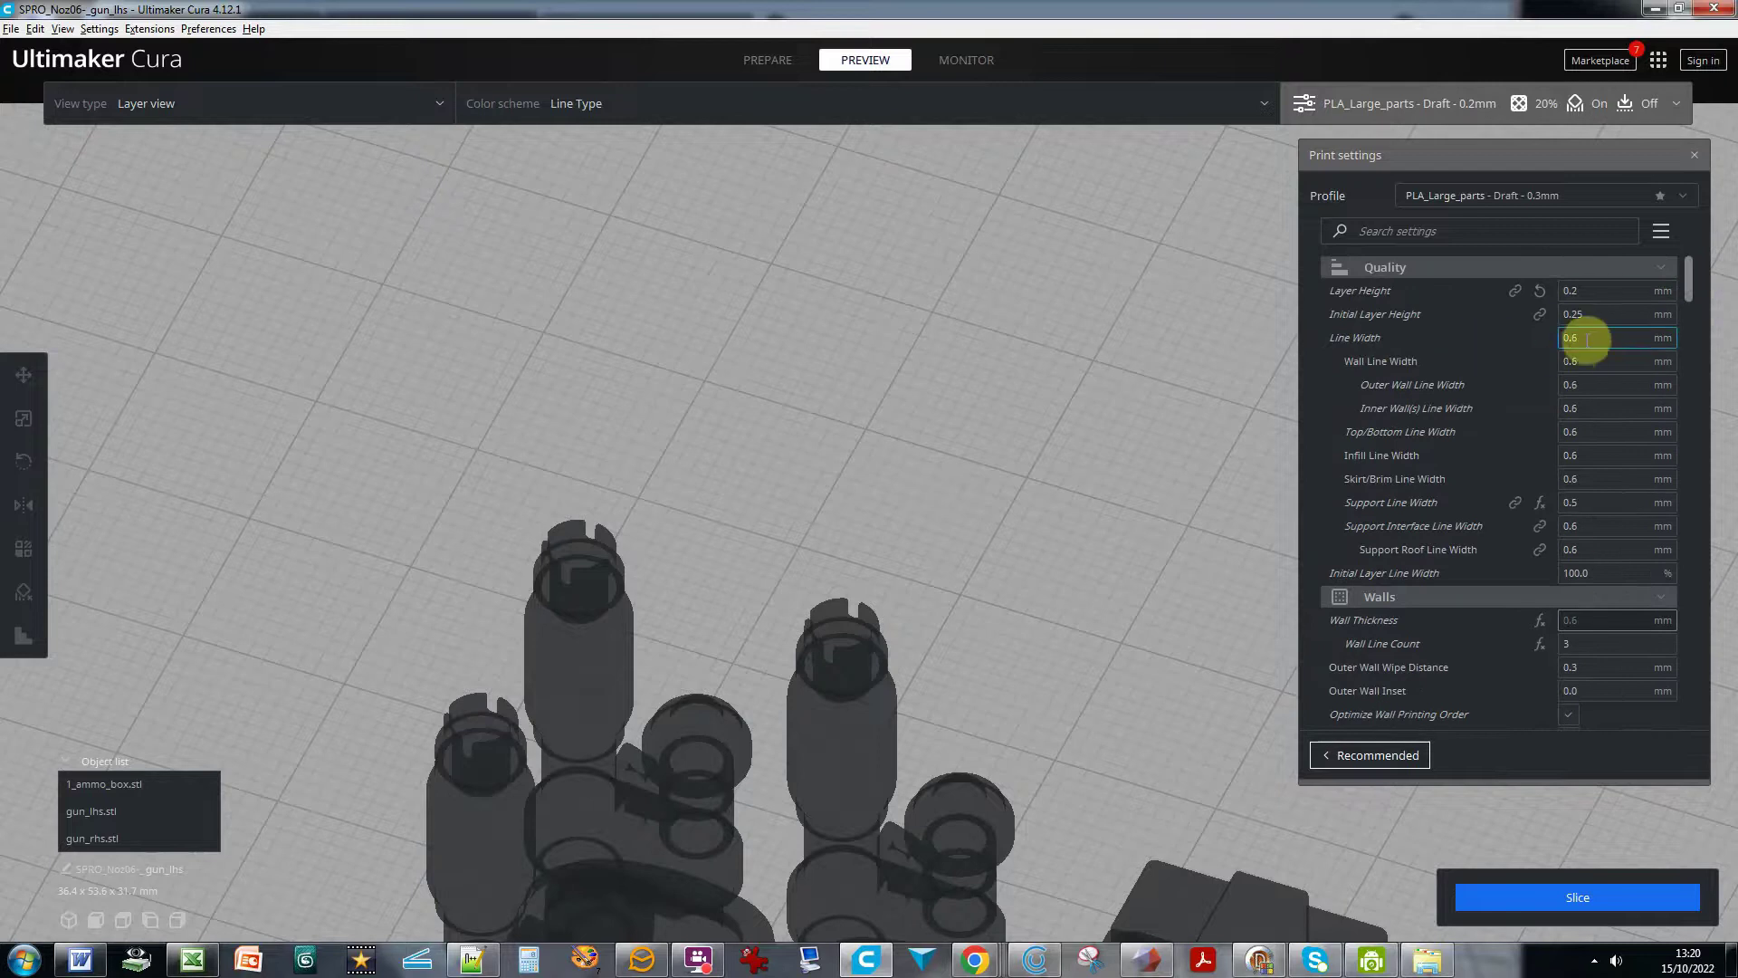
- Change Line Width from 0.6 to 0.2 mm and re-slice, giving 1 hour 38 minutes, 8 g
mouse_move(1628, 353)
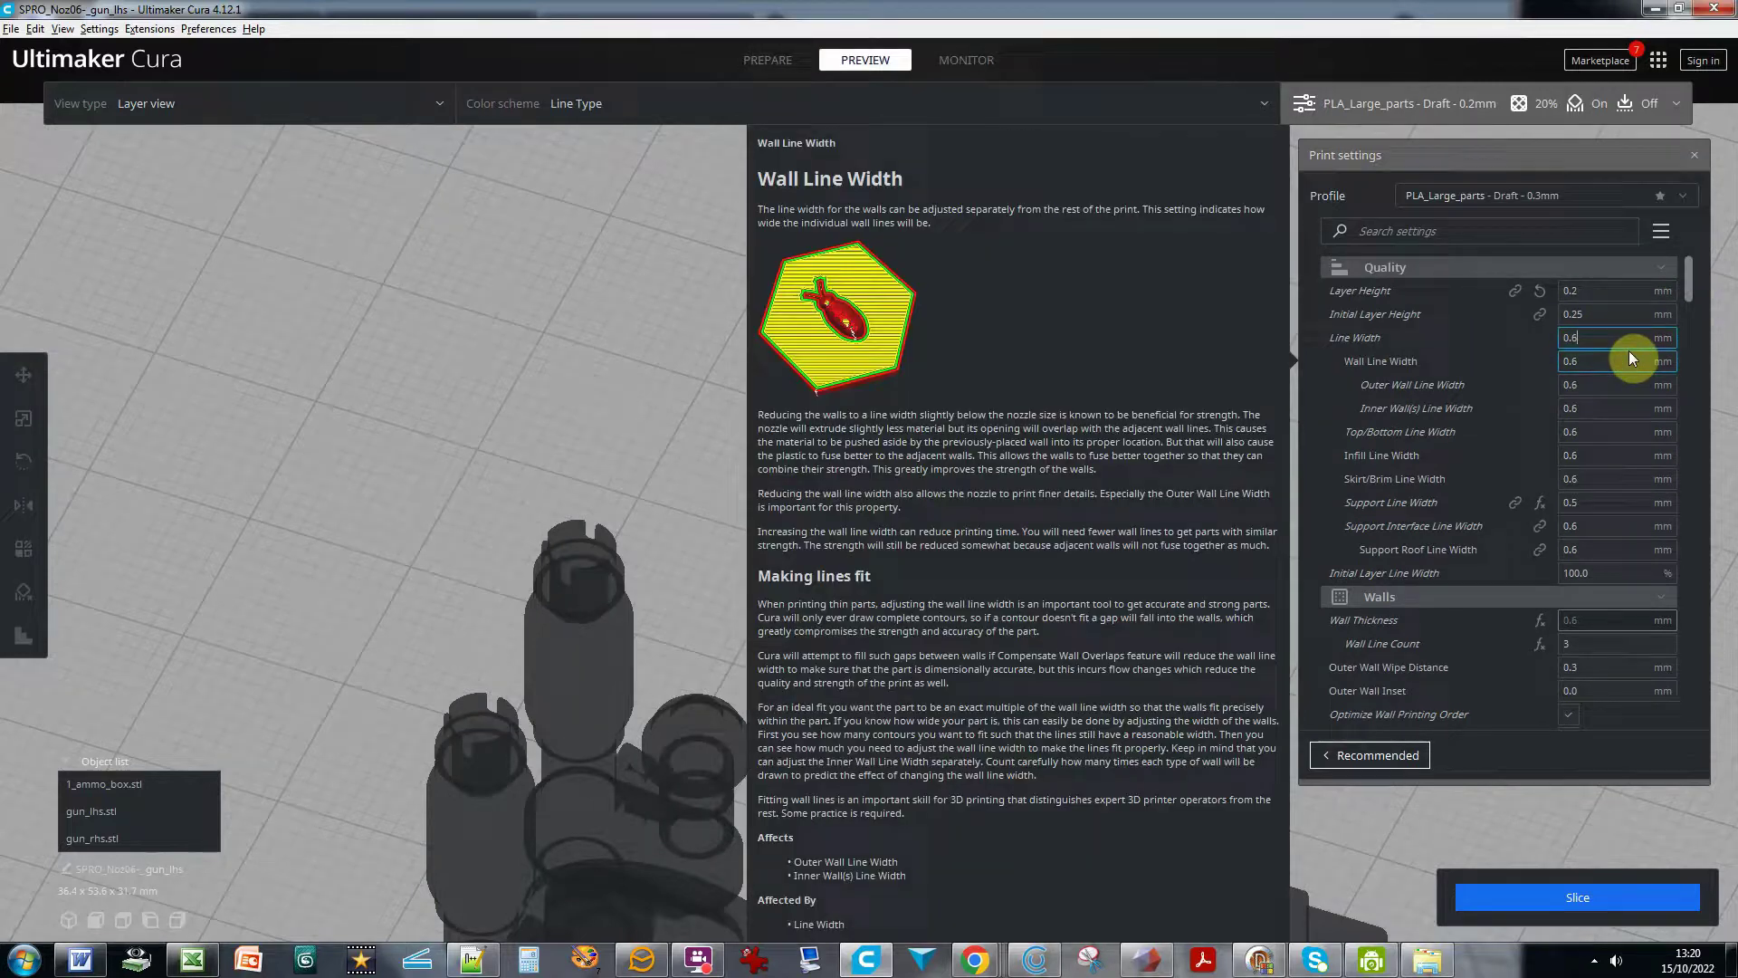
key(BackSpace)
text(2)
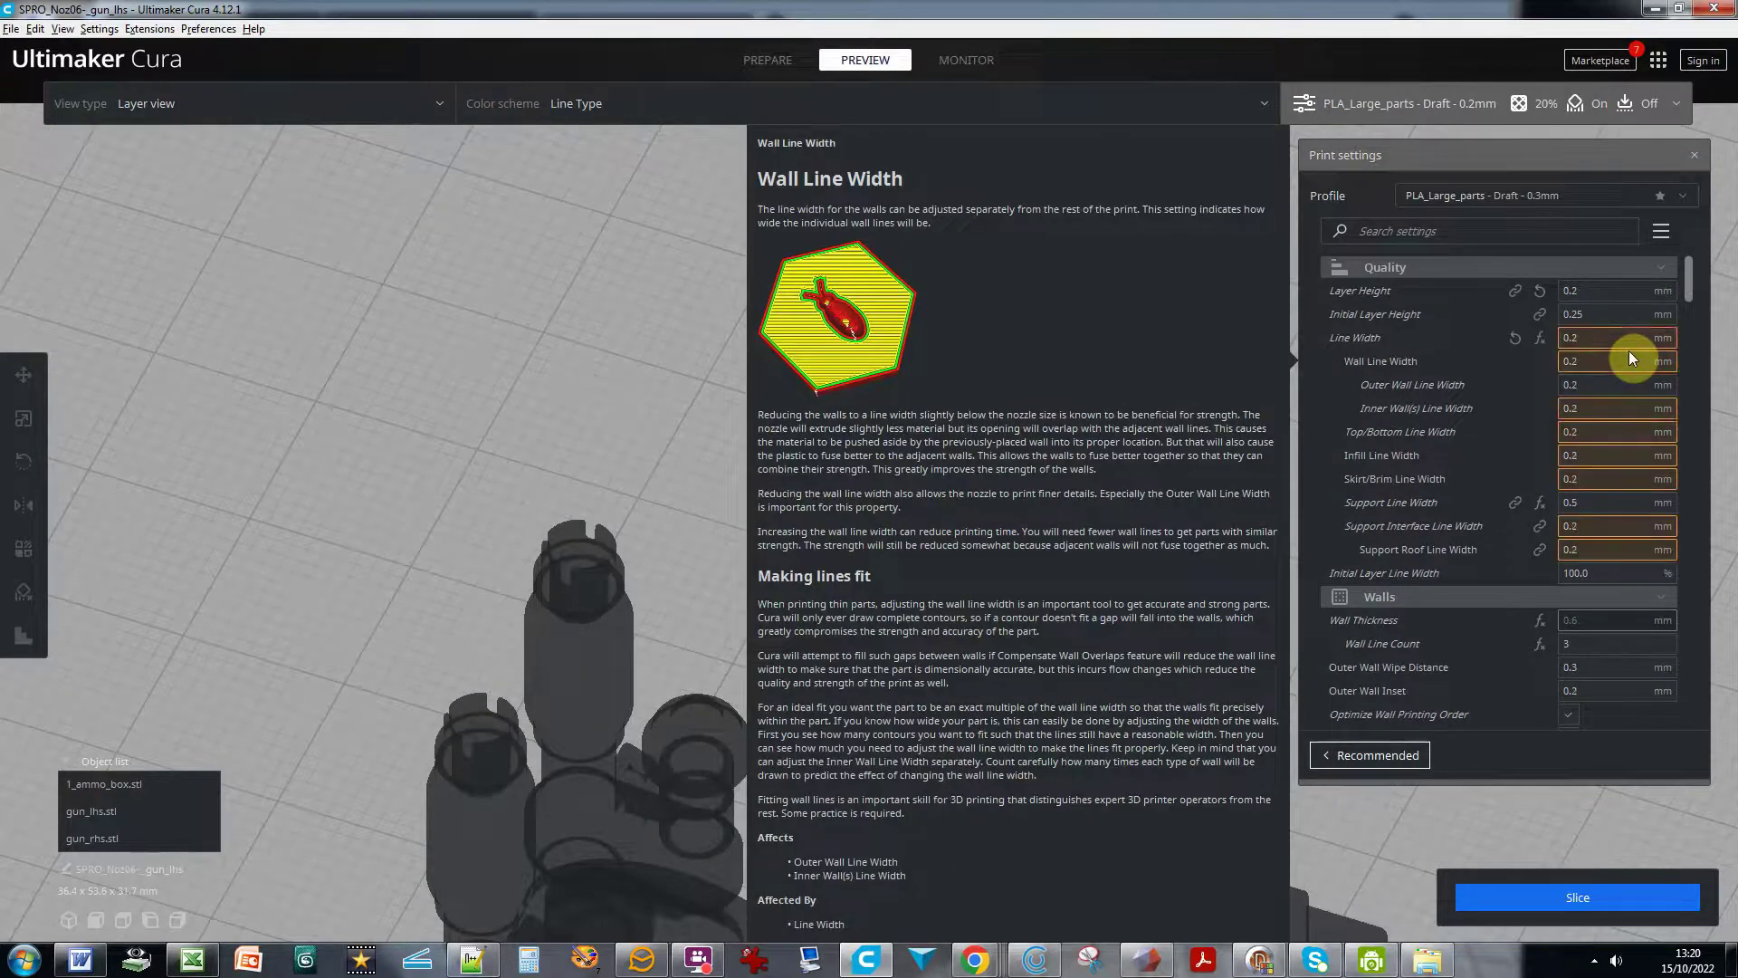
click(1529, 899)
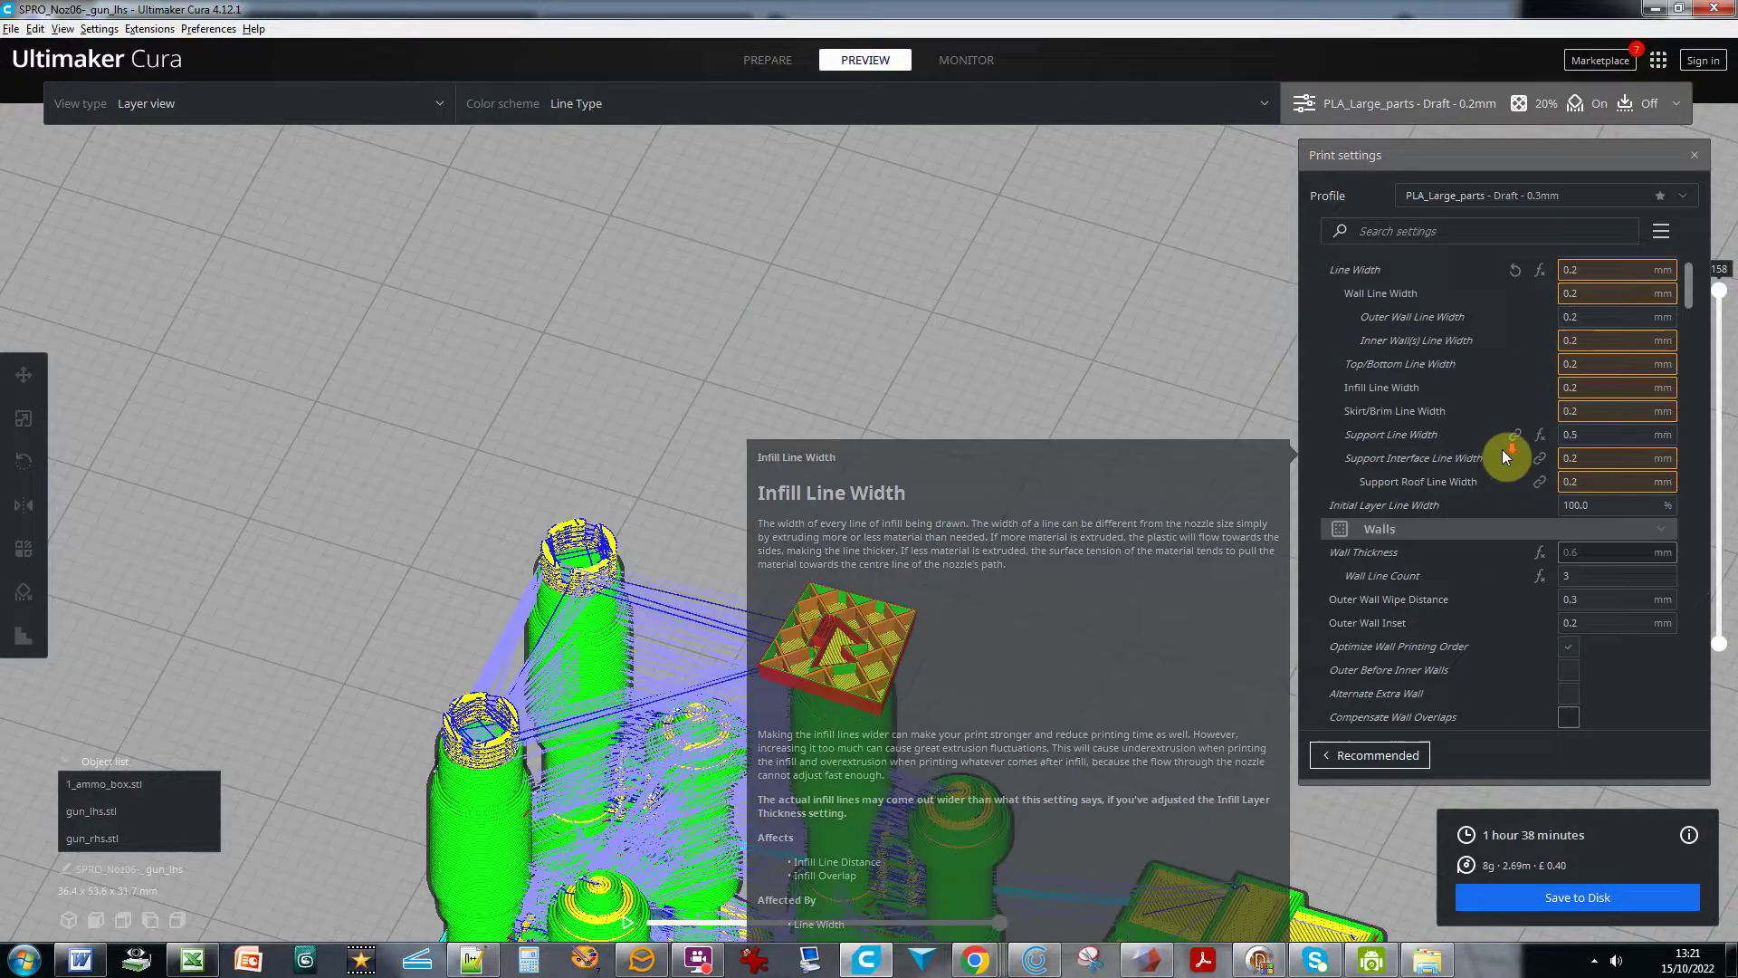
- Scroll to the Walls settings and tick Print Thin Walls, letting the models re-slice at 1 hour 38 minutes
scroll(1501, 449, down, 3)
scroll(1501, 458, down, 1)
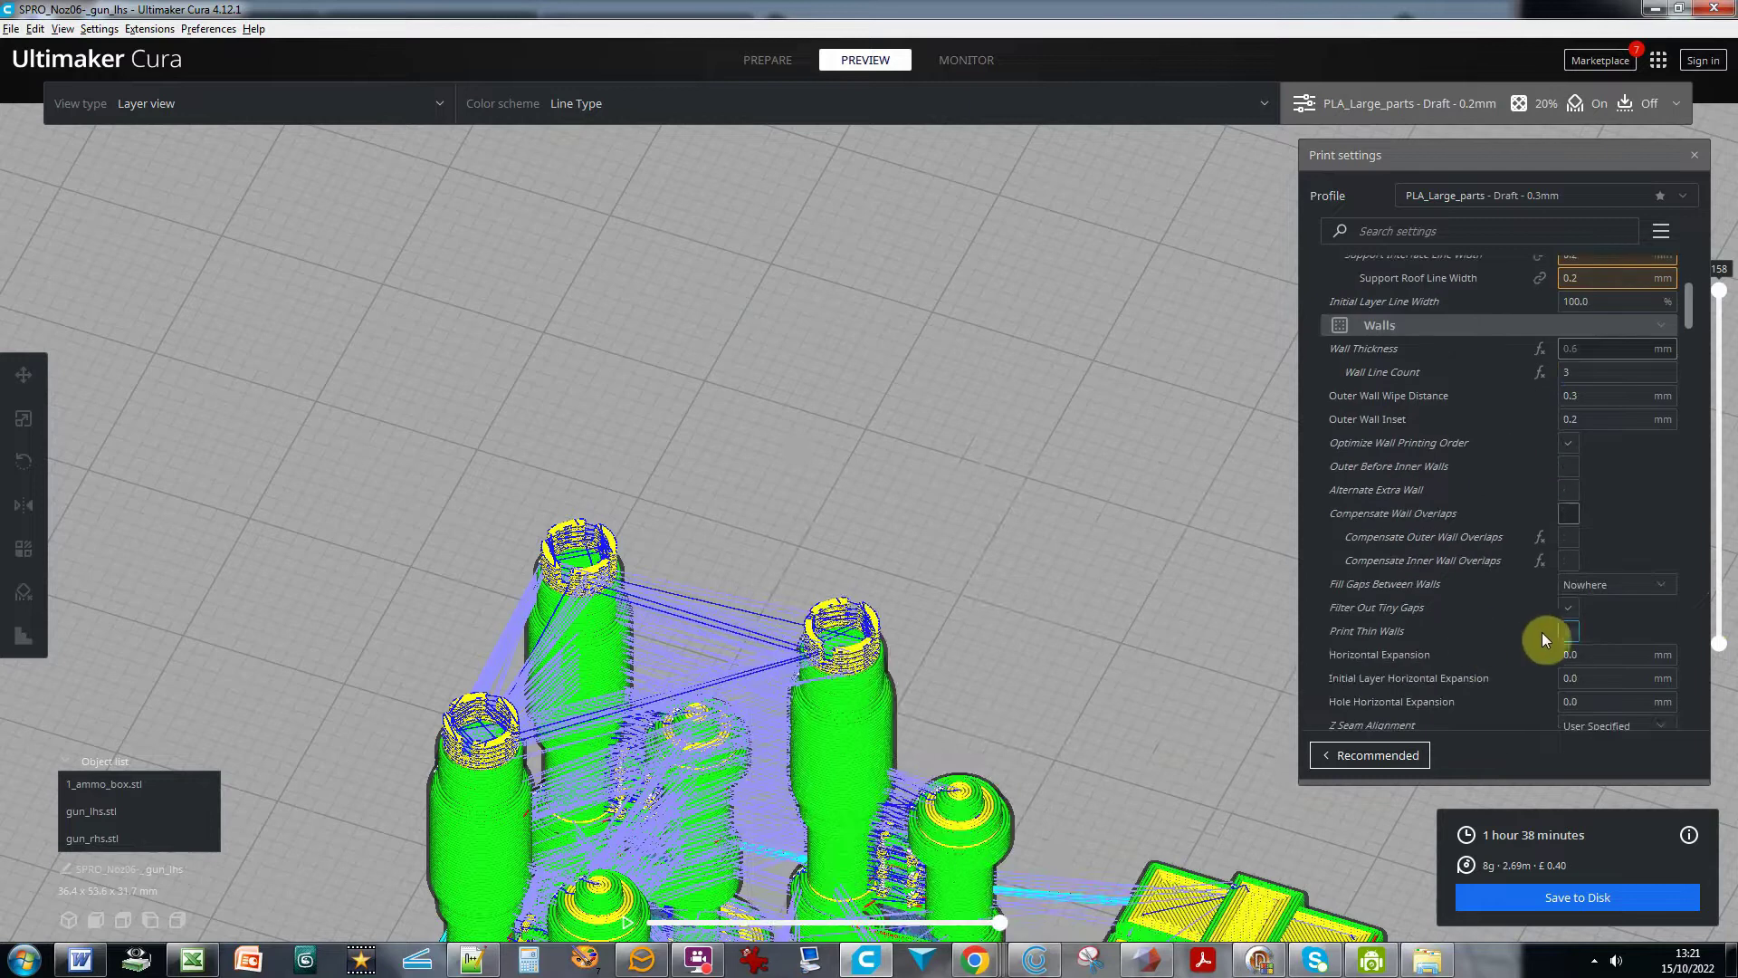
click(1570, 631)
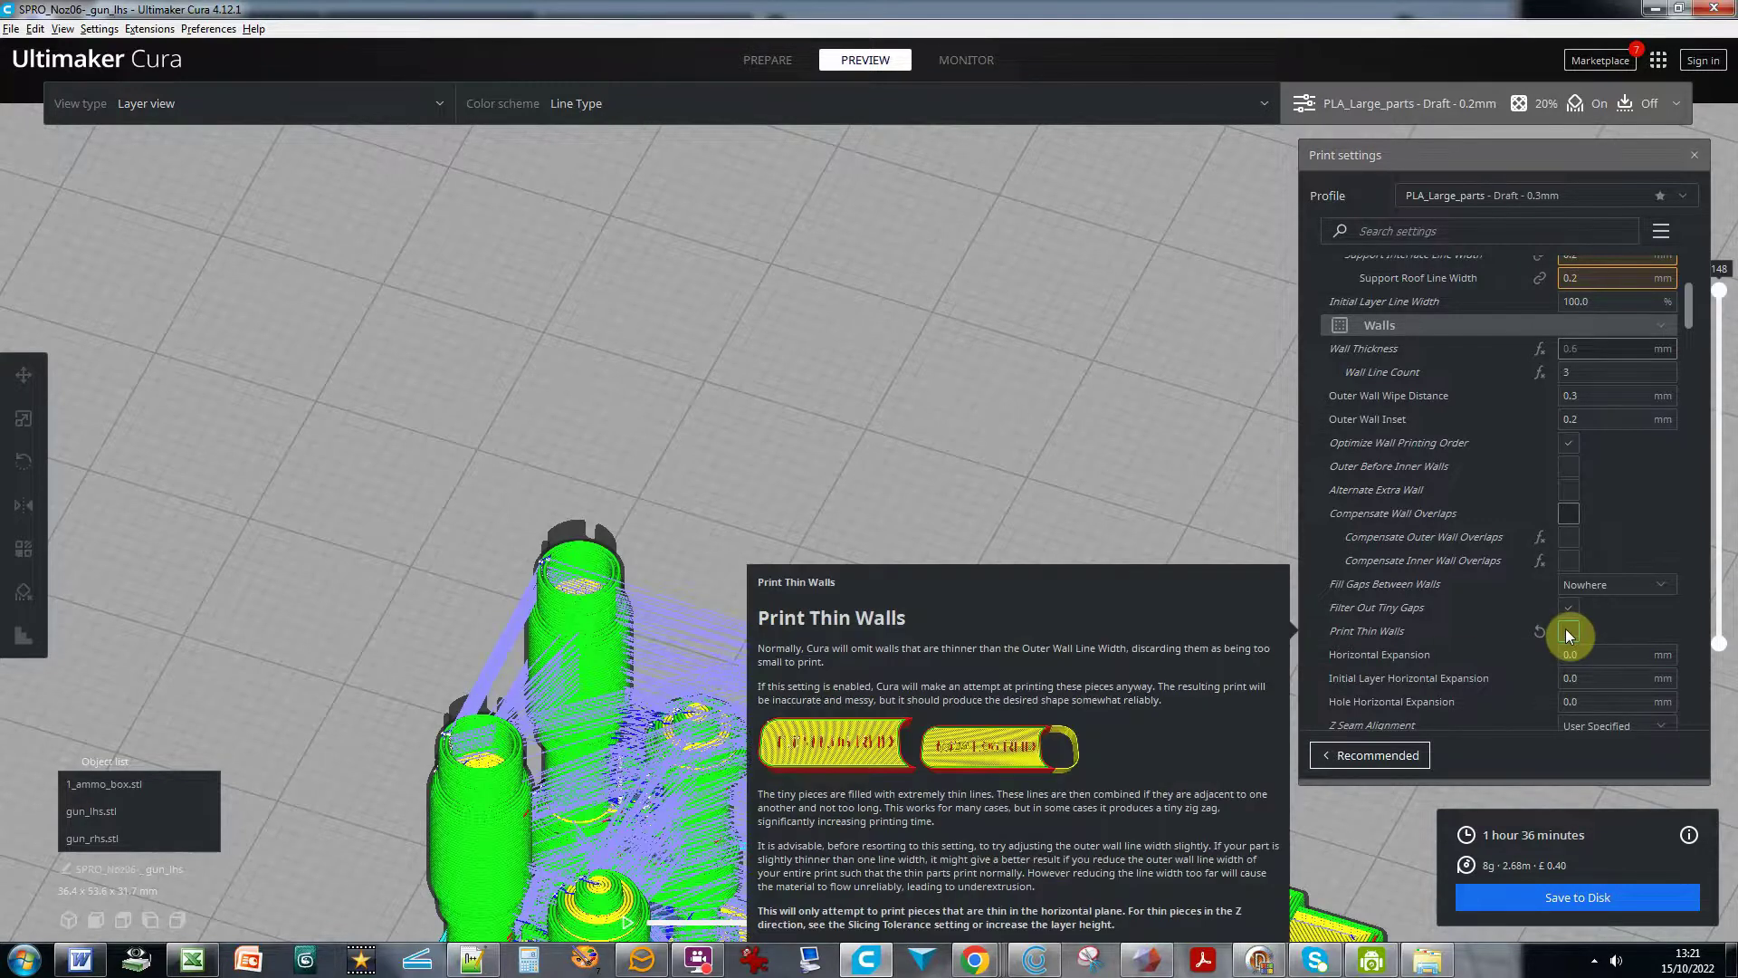
click(1568, 631)
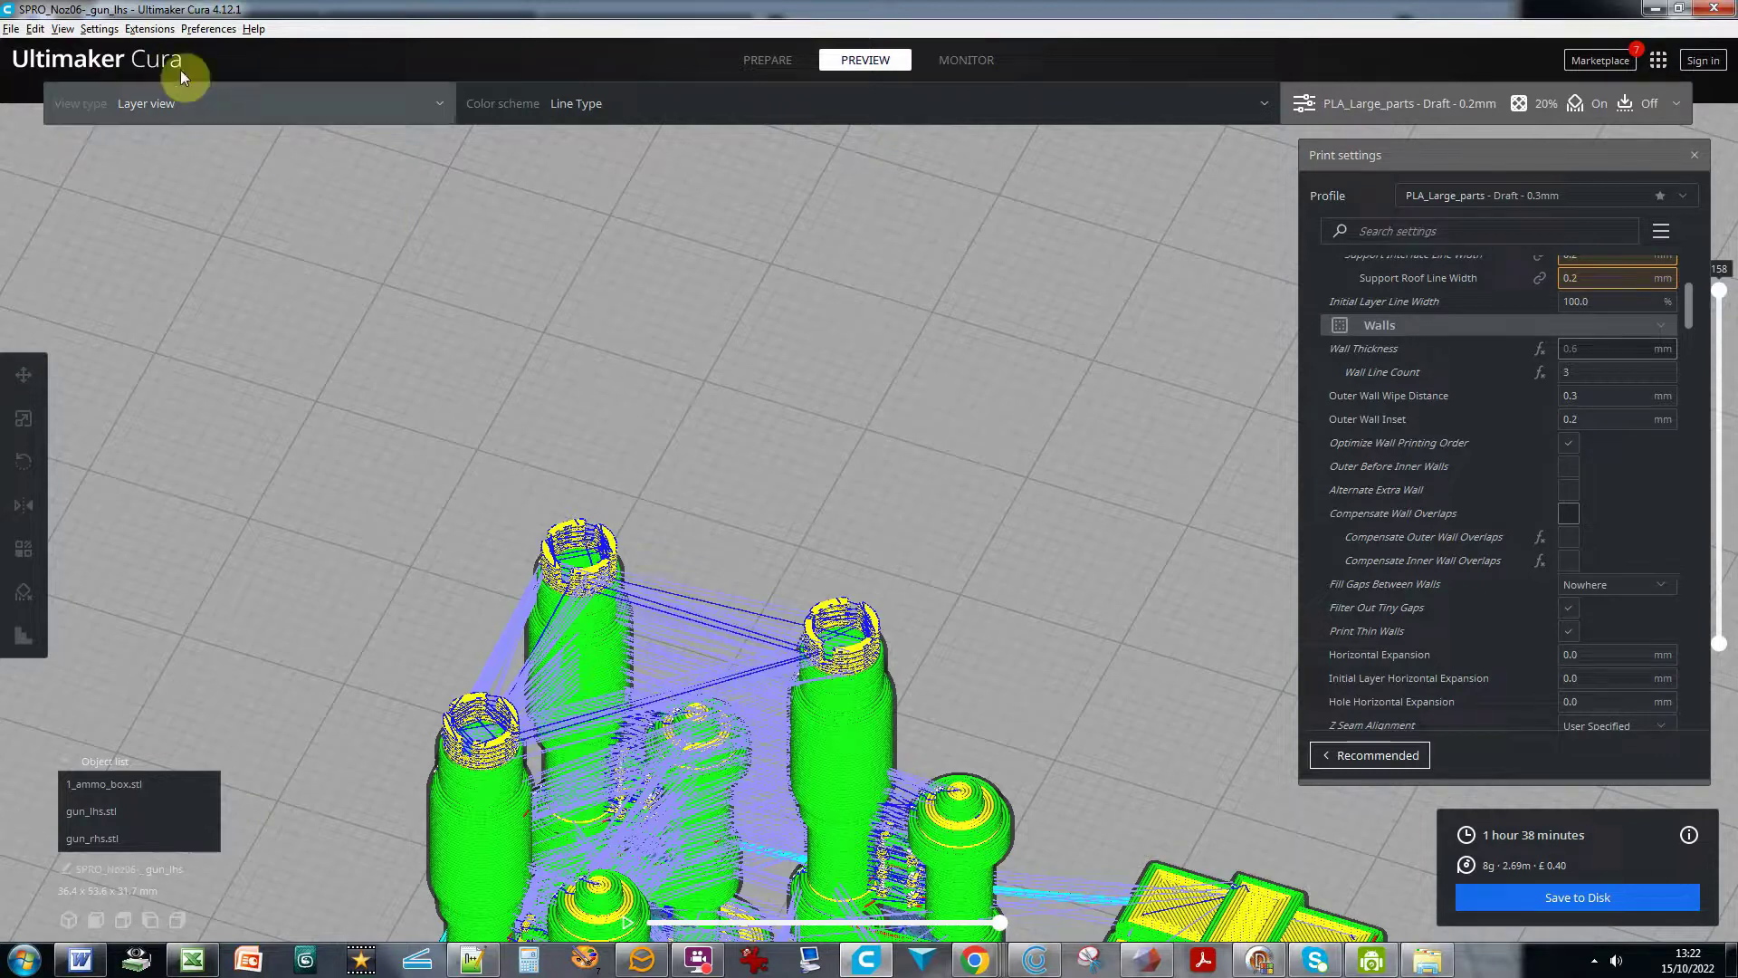
- Open Machine Settings for the Sapphire Pro printer from Manage Printers
click(106, 31)
mouse_move(117, 48)
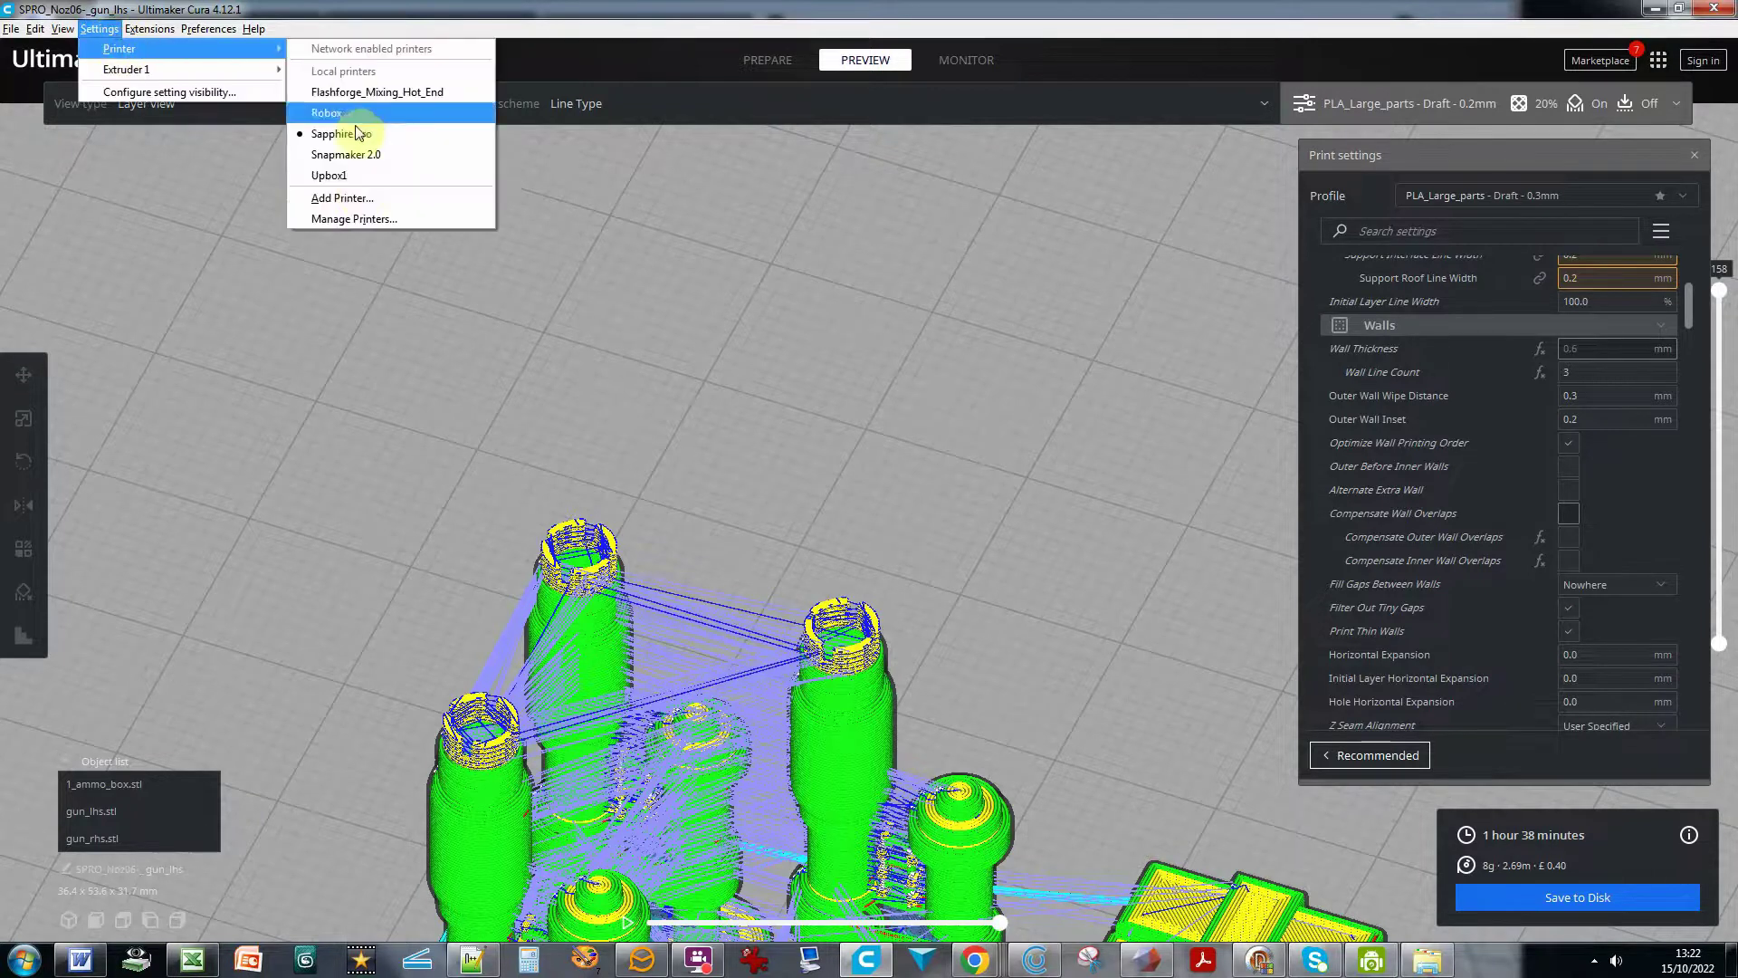
click(362, 220)
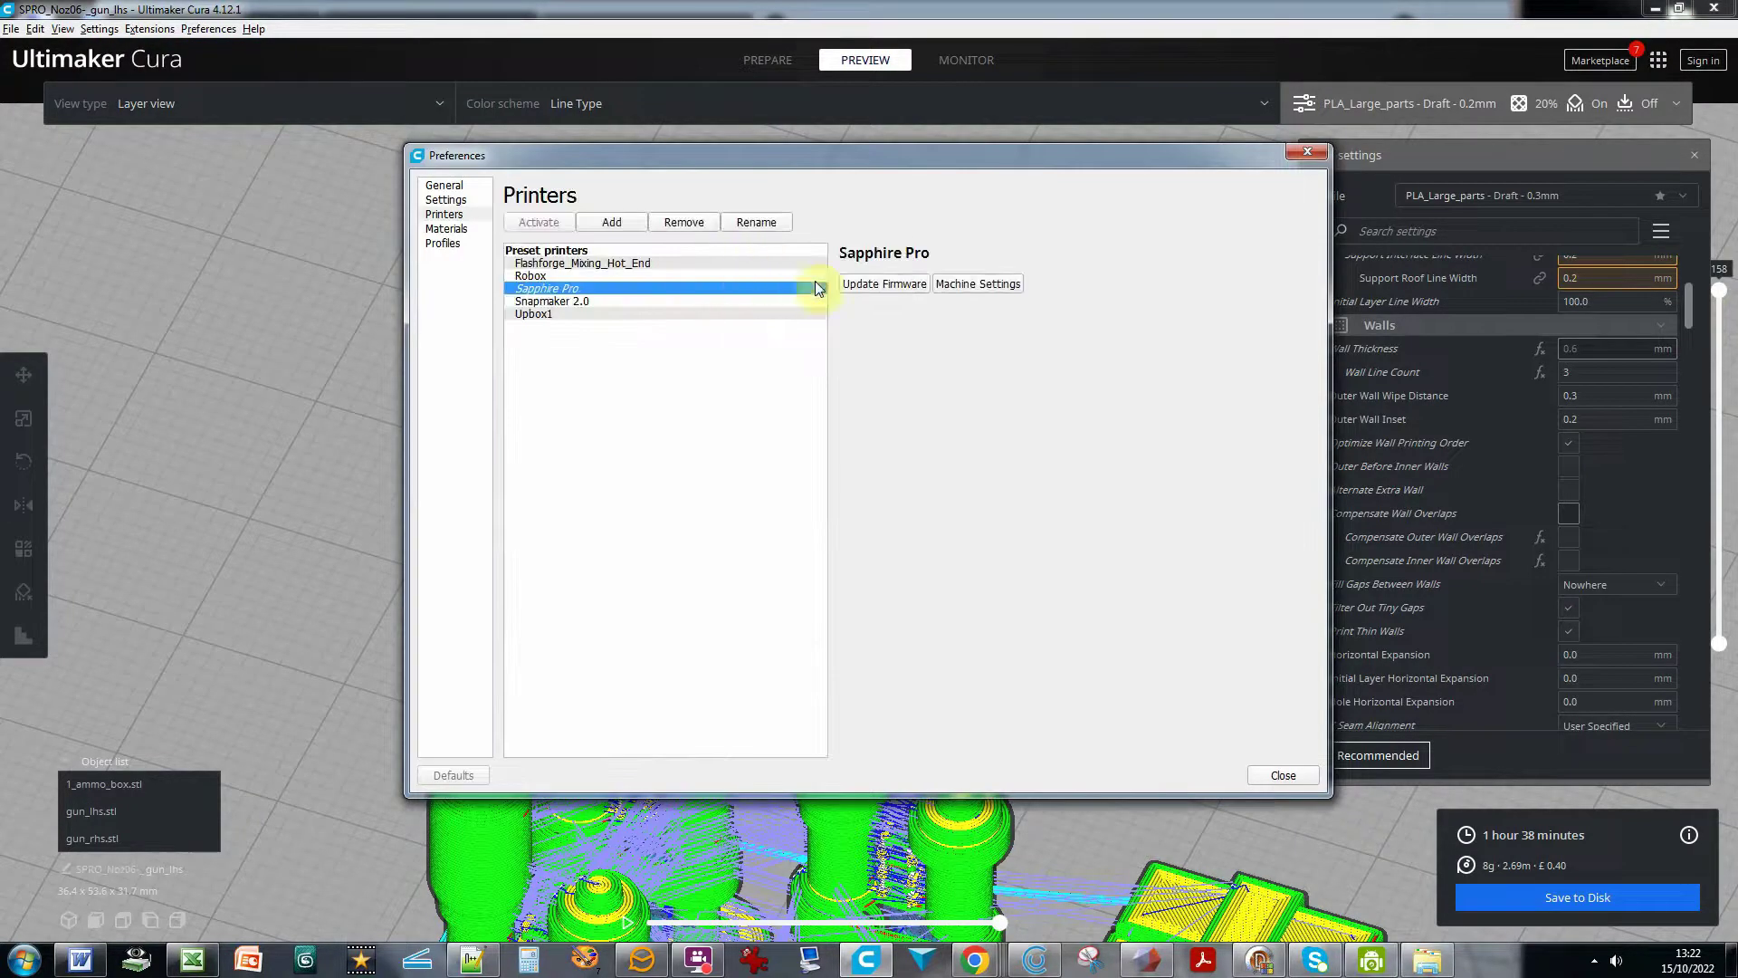
click(974, 284)
- Set Extruder 1's nozzle size from 0.6 to 0.4 mm and close the Preferences window
click(1050, 295)
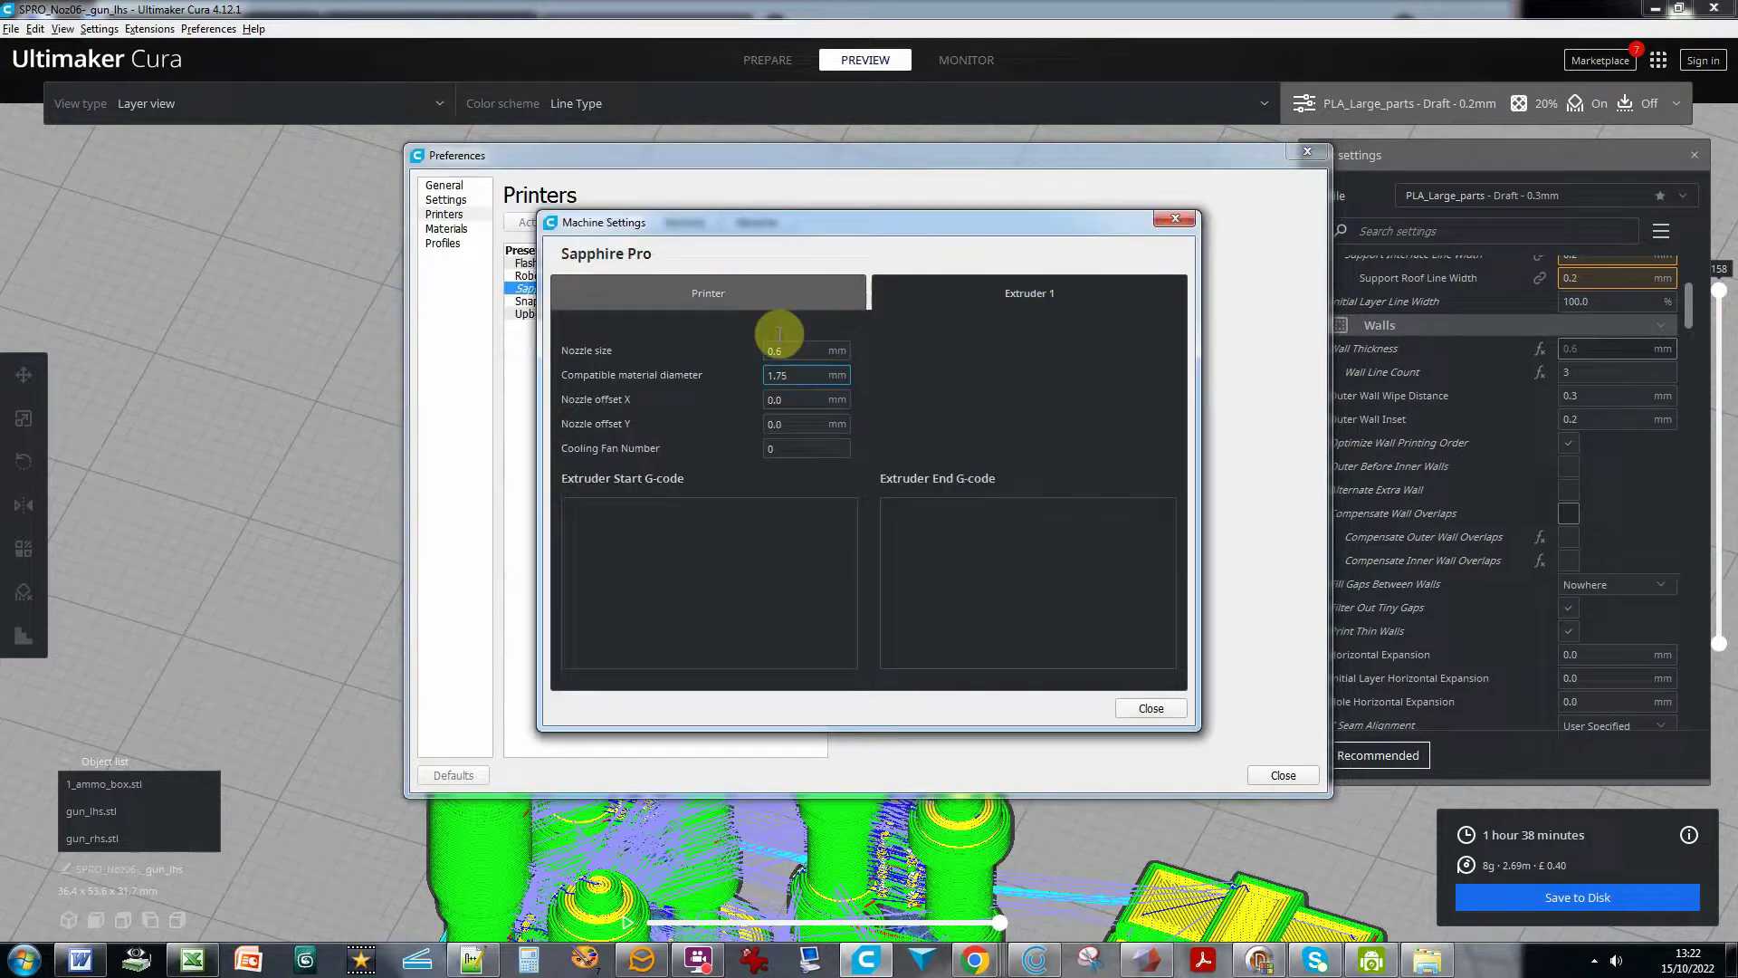
mouse_move(609, 353)
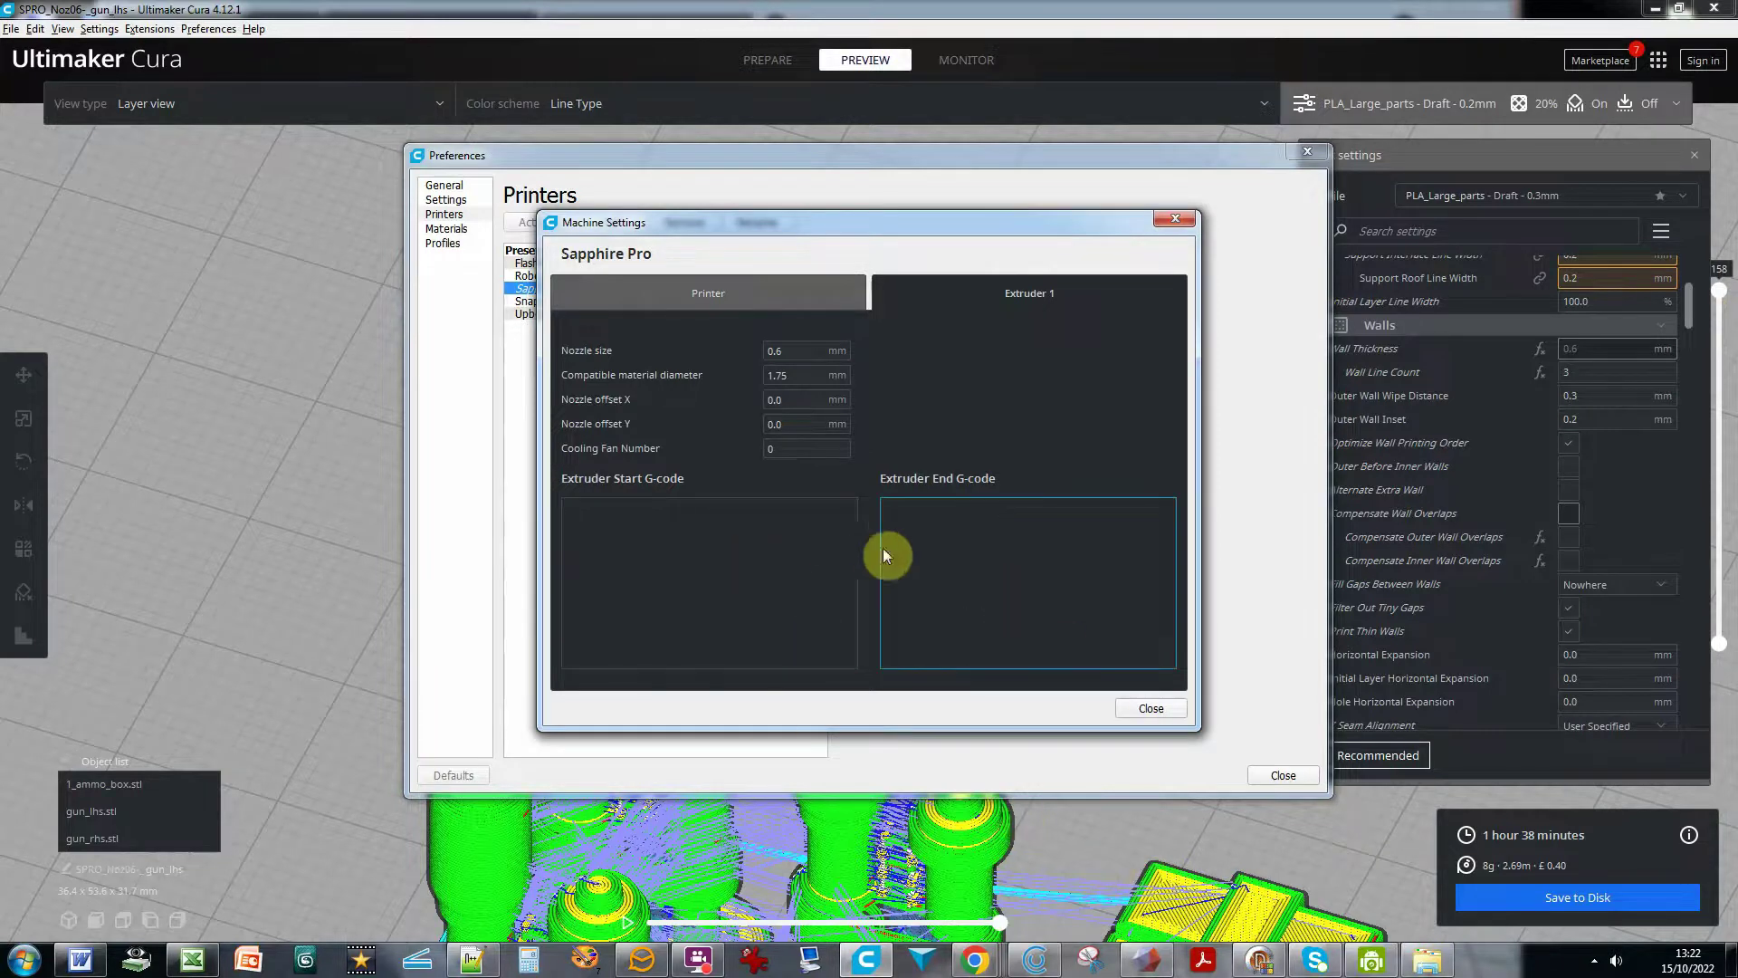
click(789, 349)
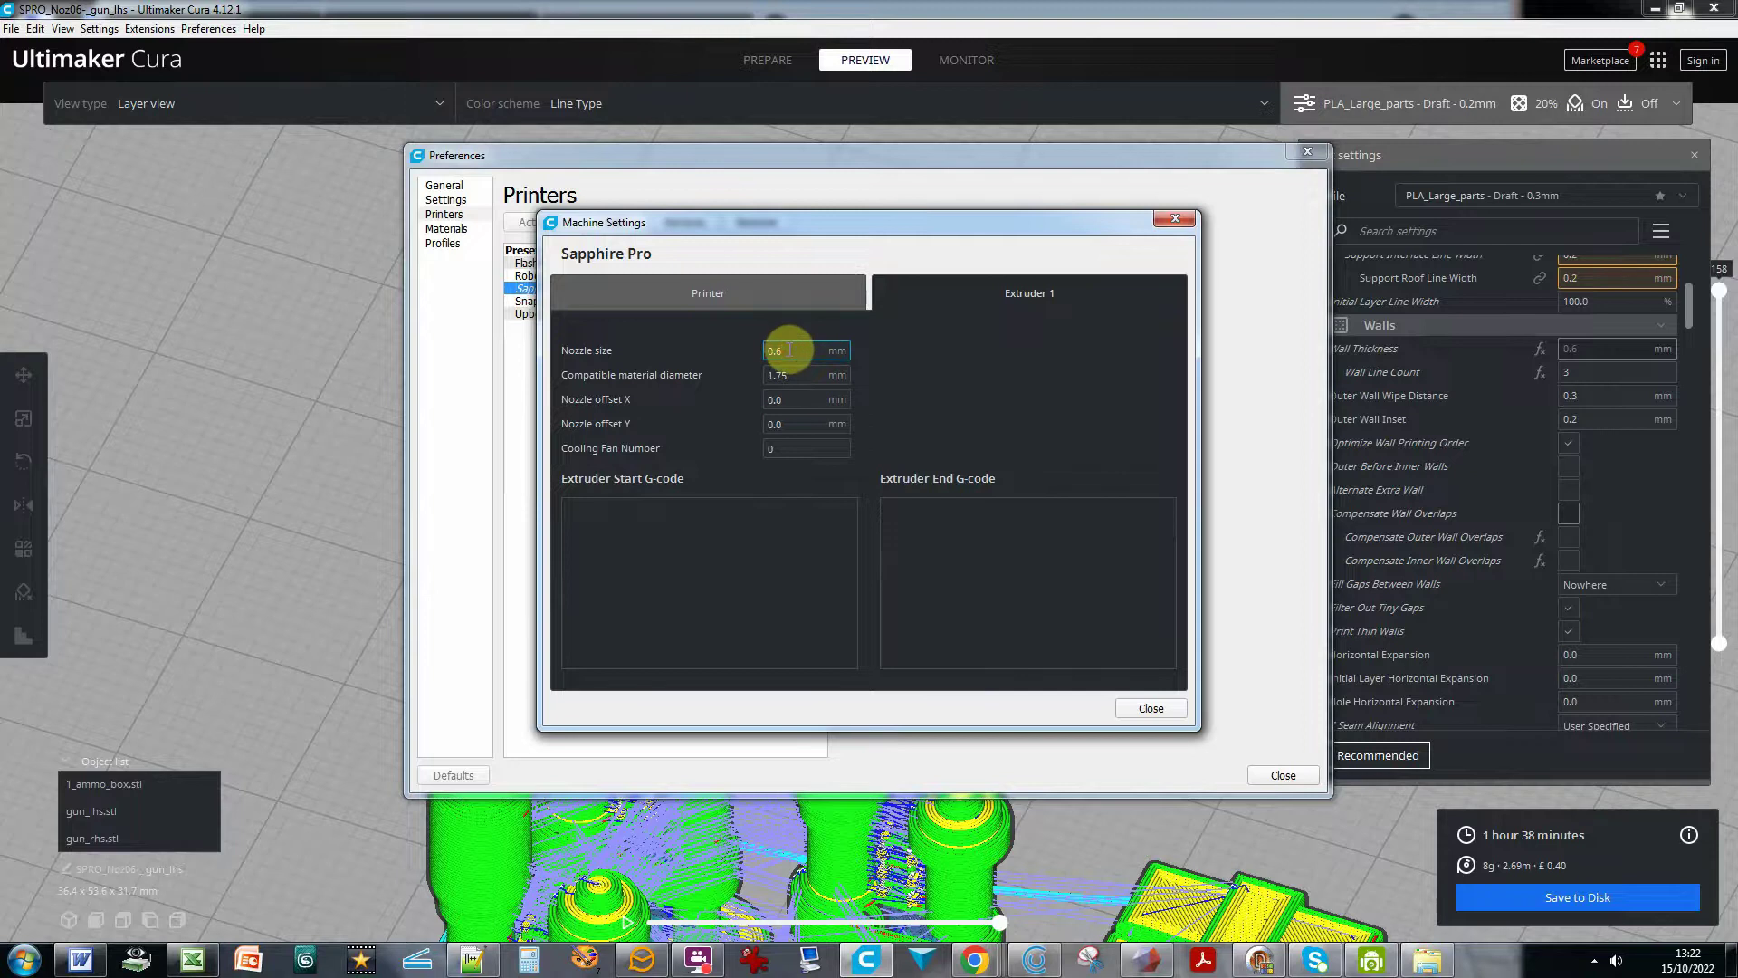
key(BackSpace)
text(4)
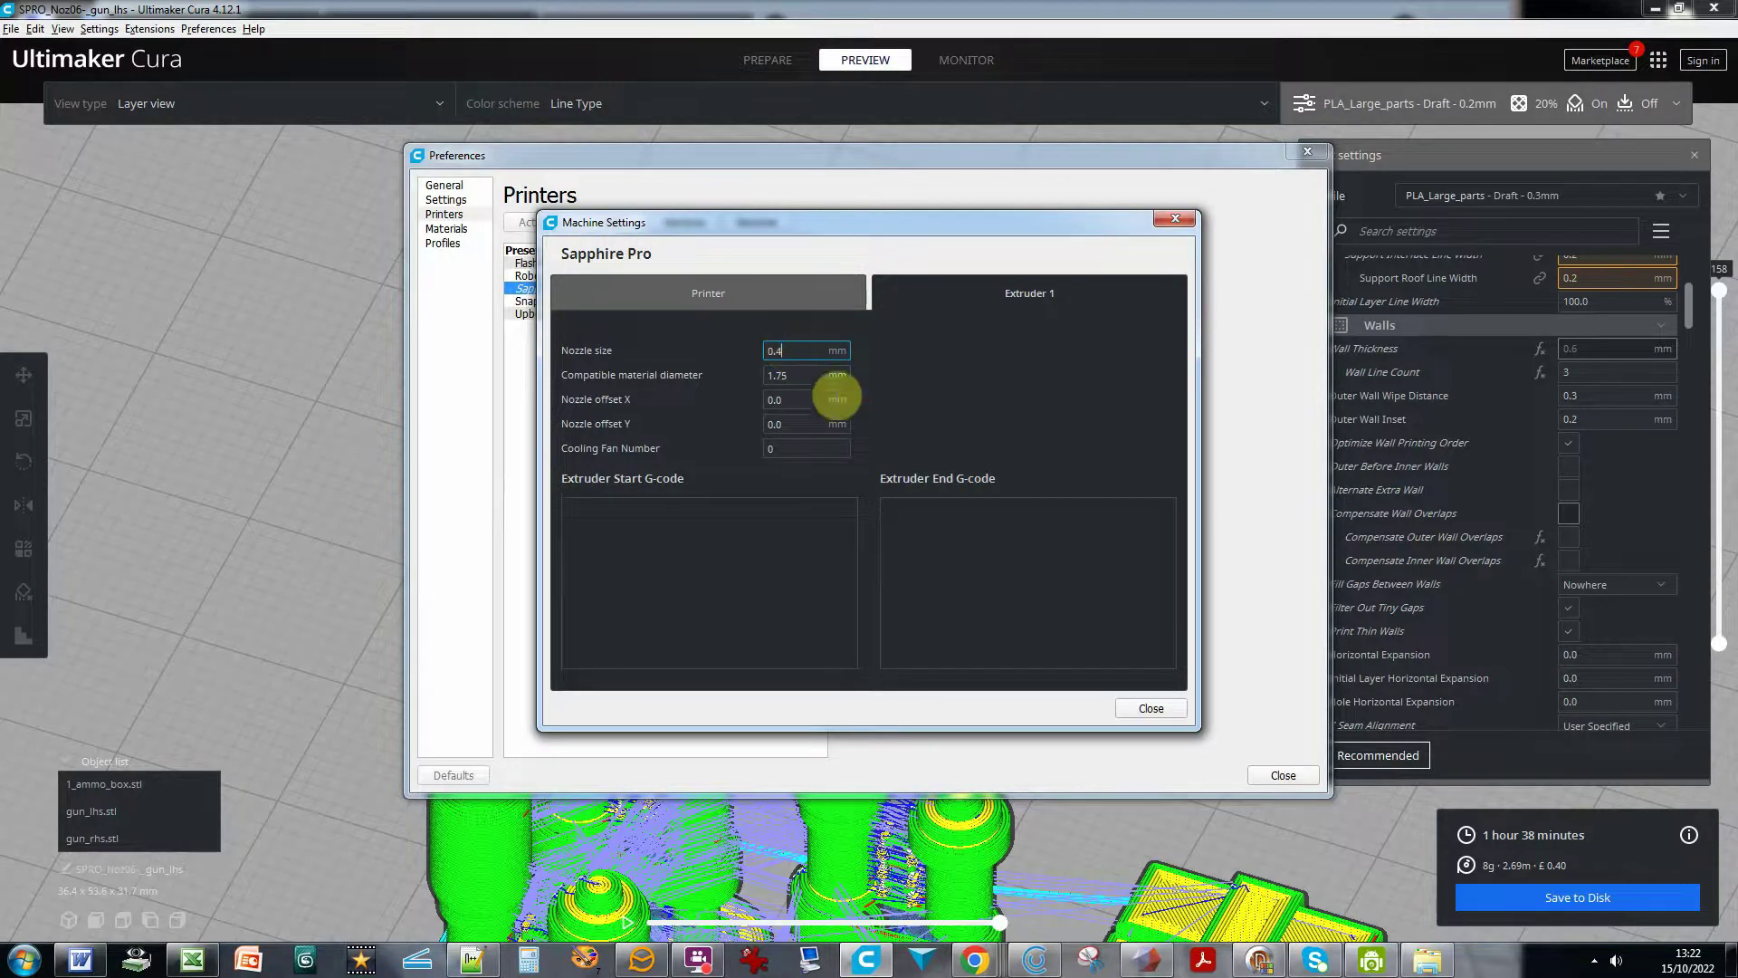
click(1145, 707)
click(1579, 445)
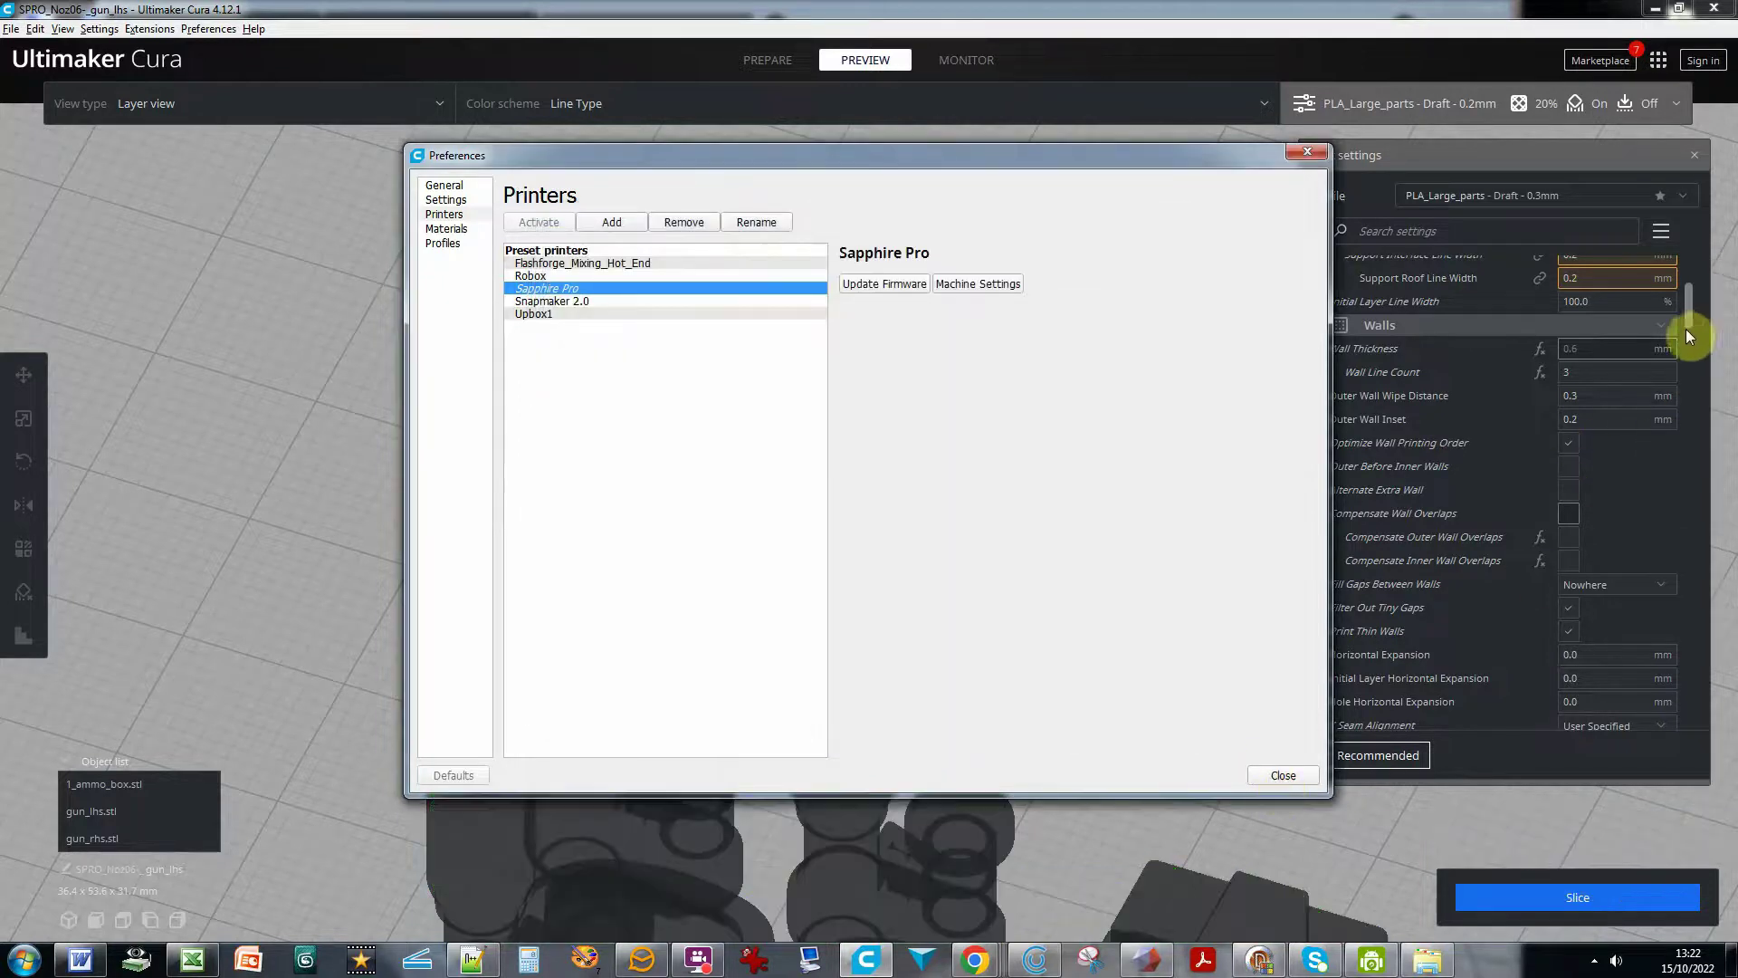
click(1307, 151)
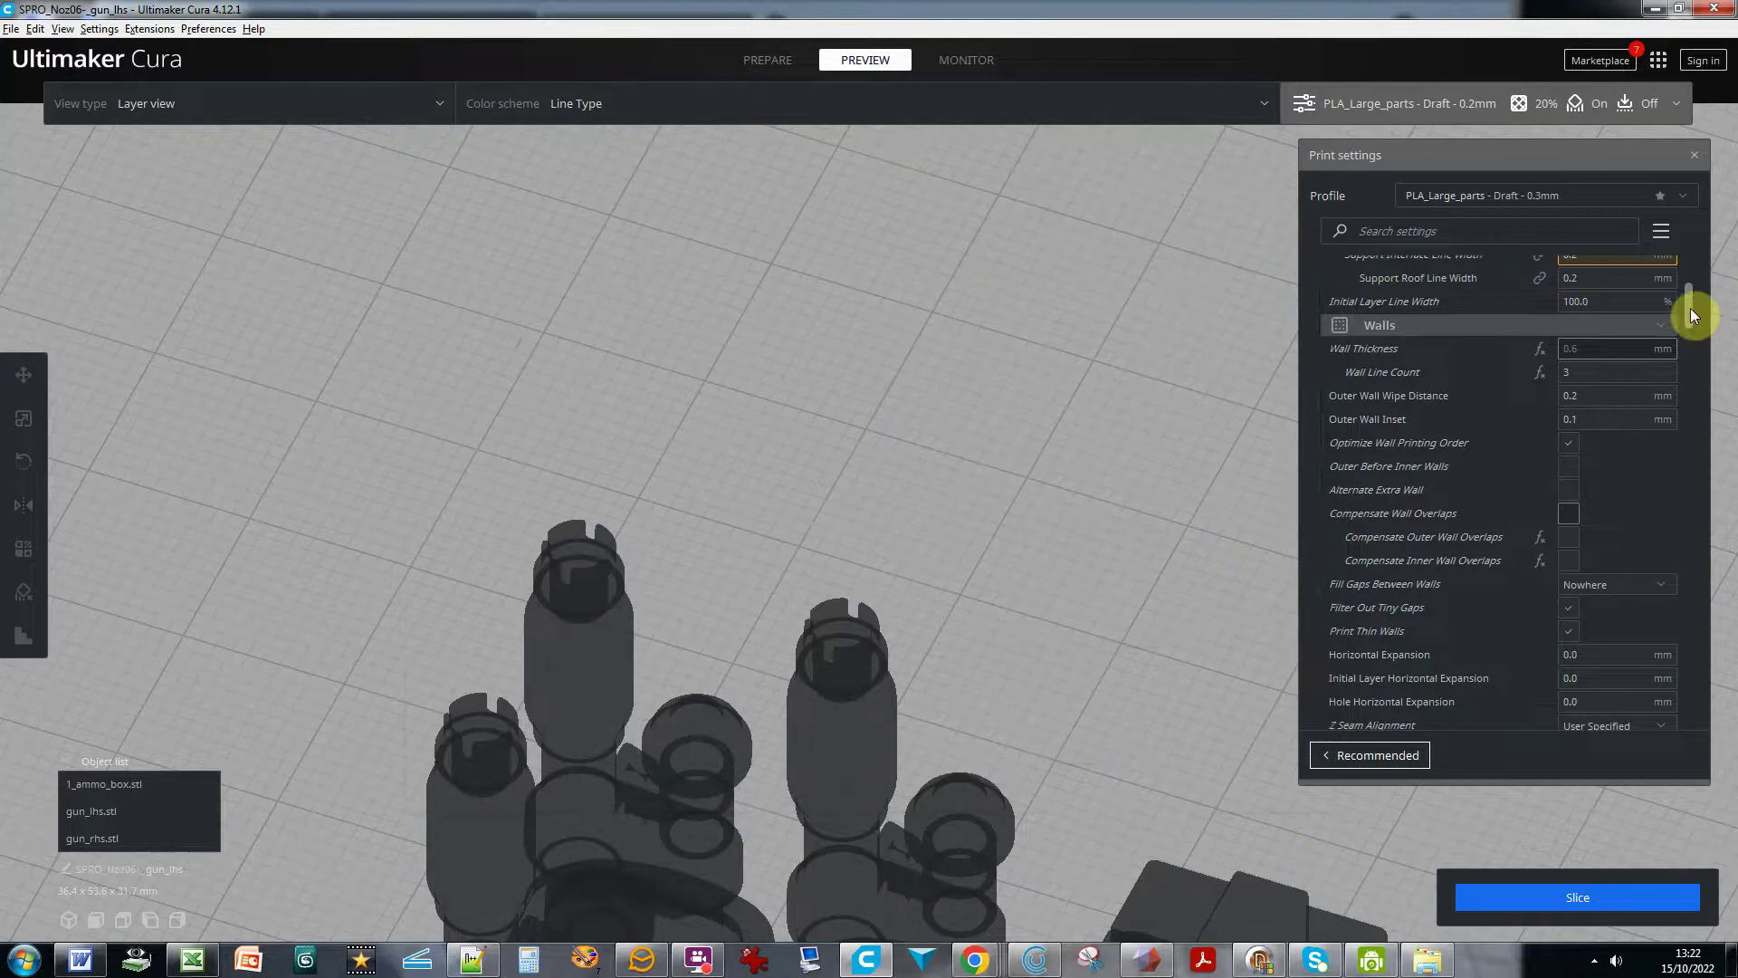
- Set Line Width to 0.4 mm and re-slice, now estimated at 1 hour 6 minutes, 10 g
drag(1691, 308, 1691, 275)
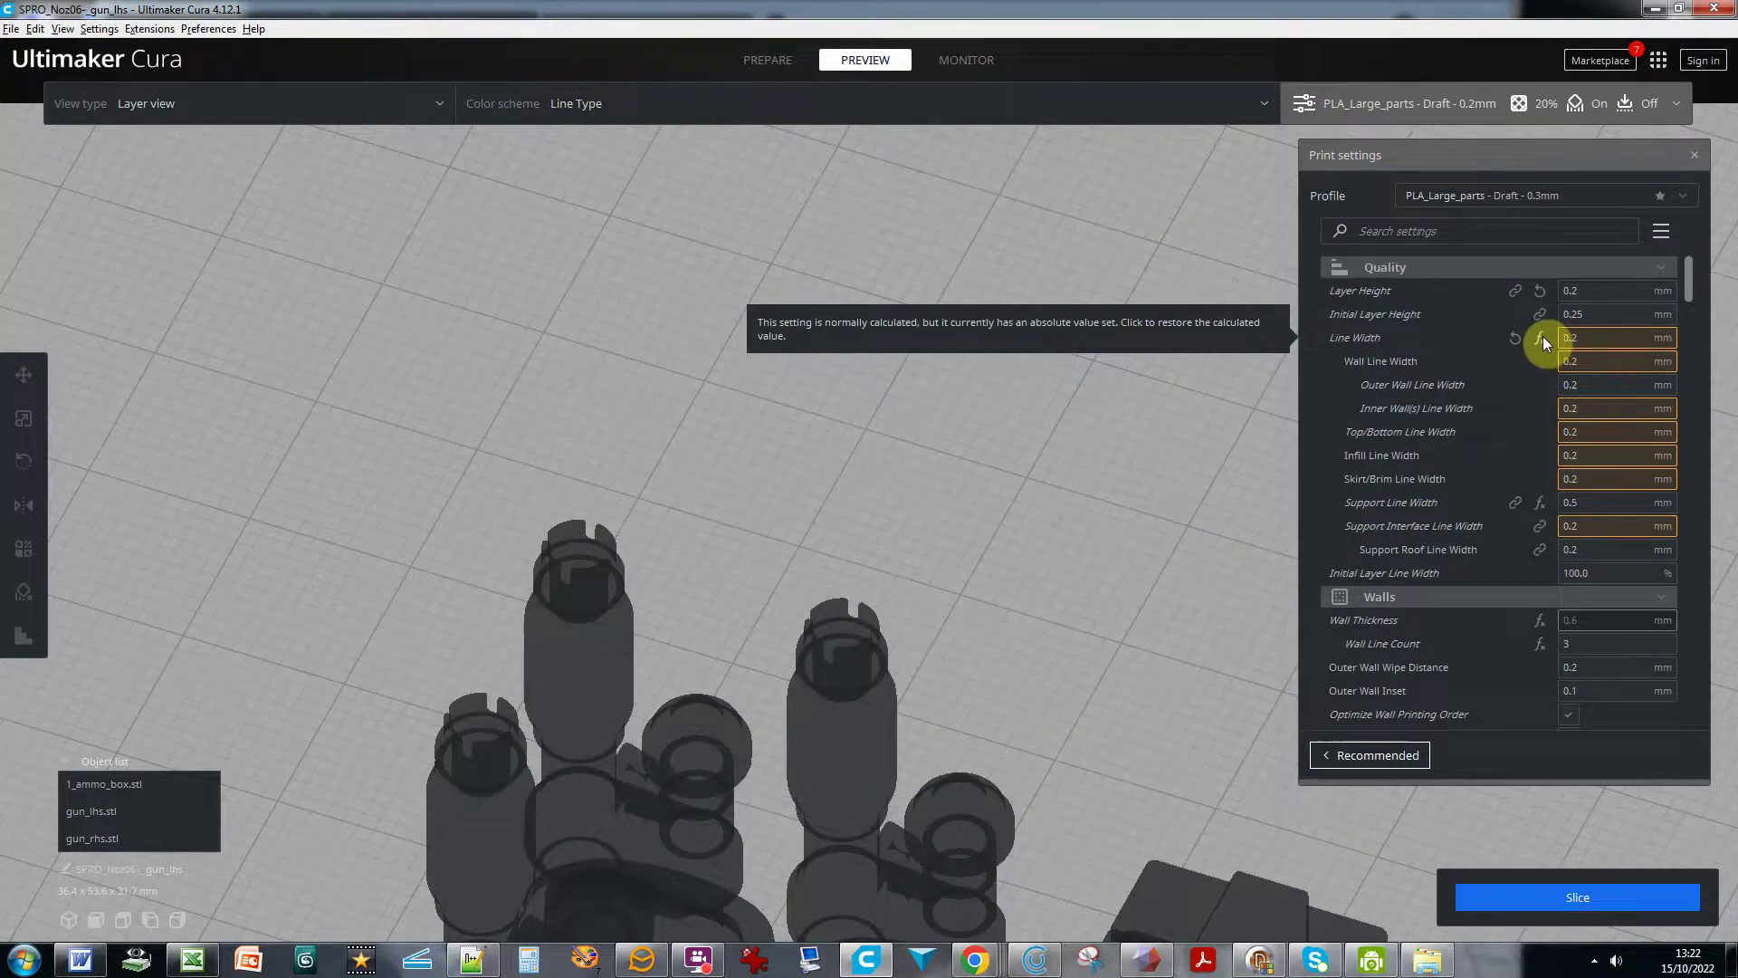
triple_click(1584, 340)
text(0.4)
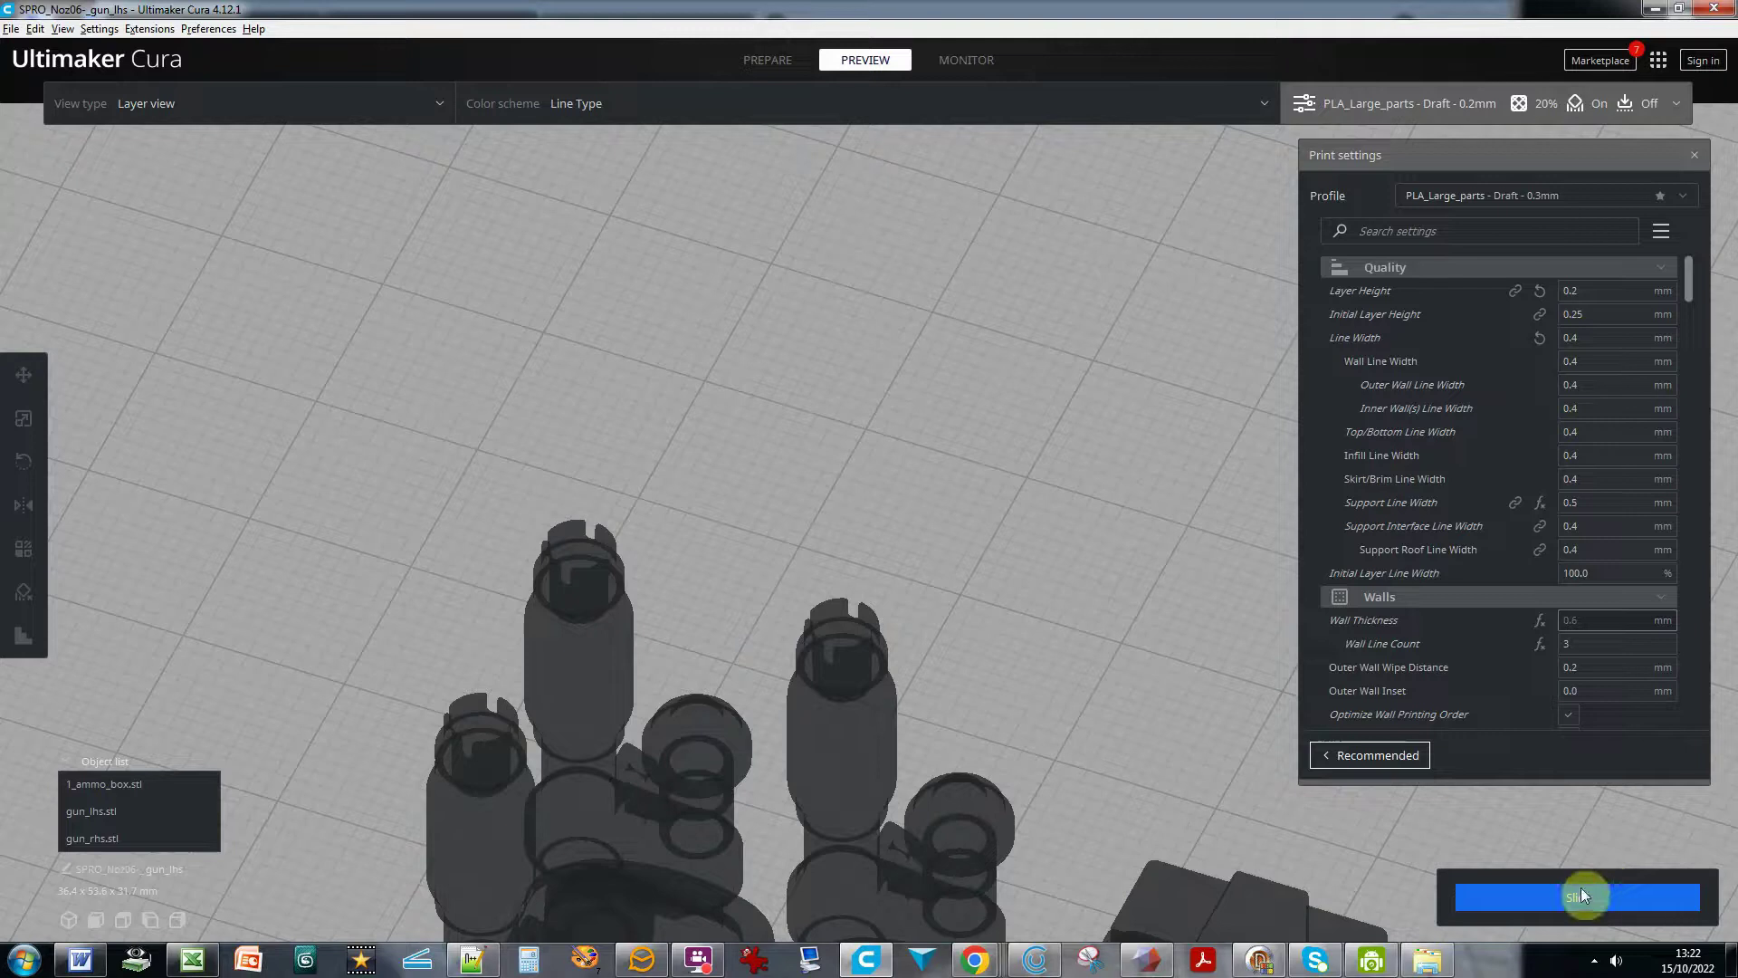
click(1579, 888)
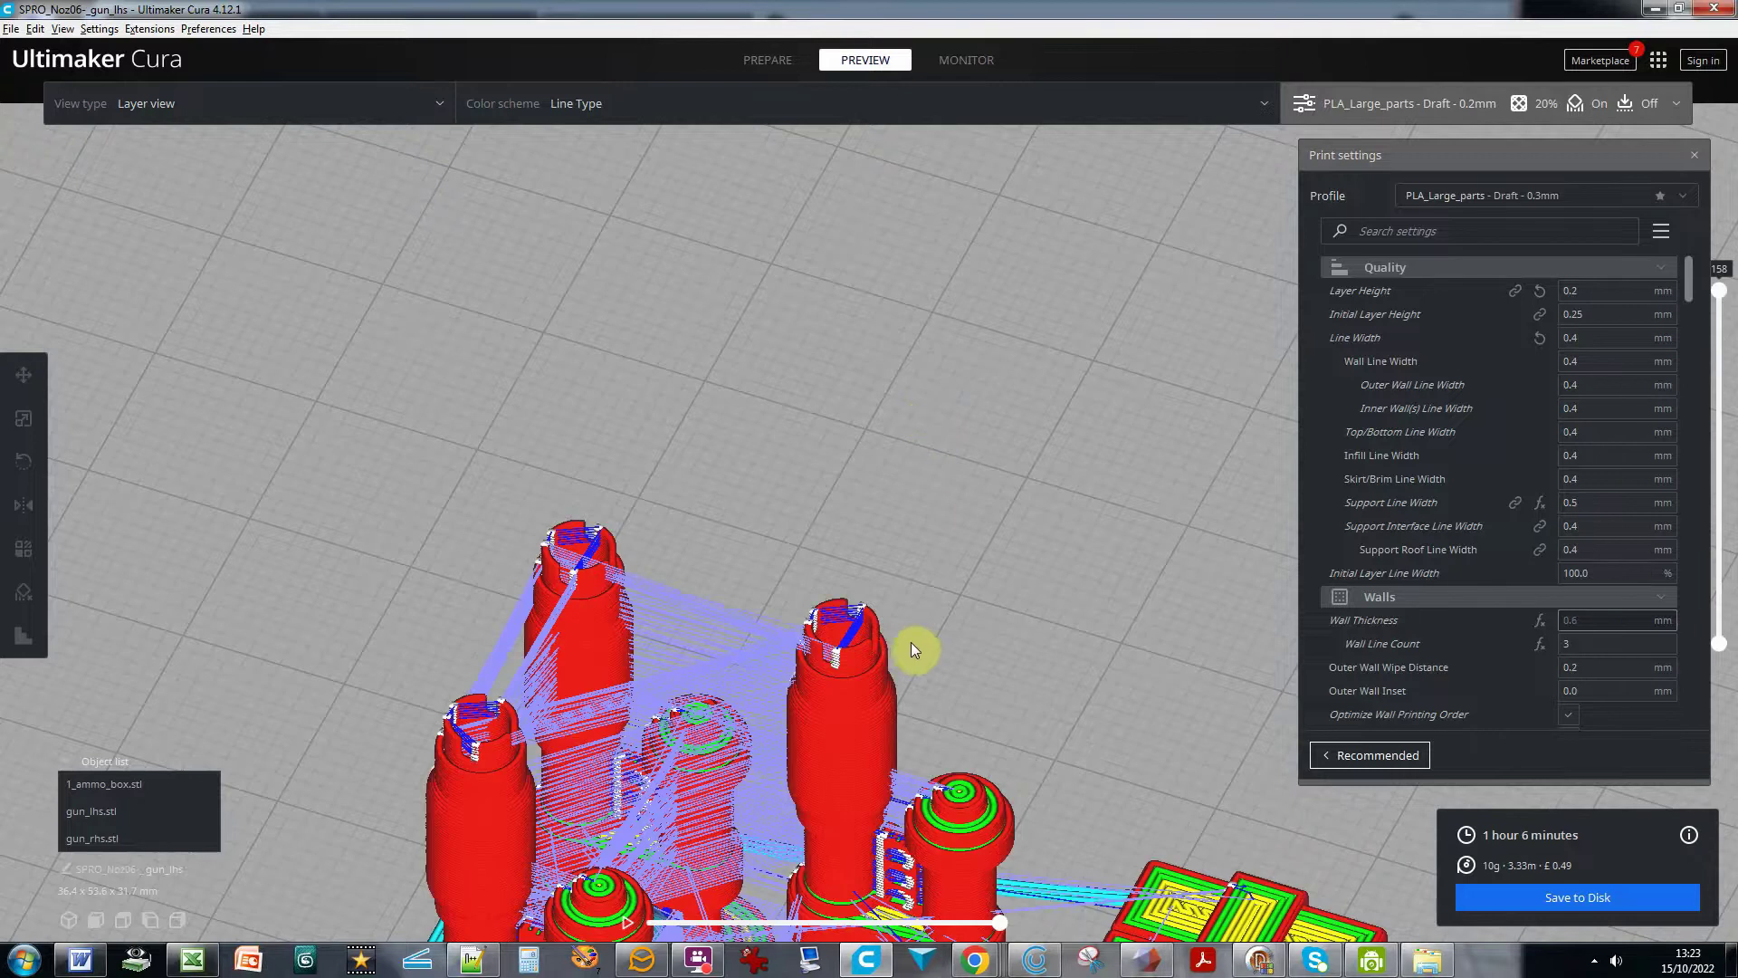
scroll(940, 621, down, 2)
scroll(892, 584, up, 8)
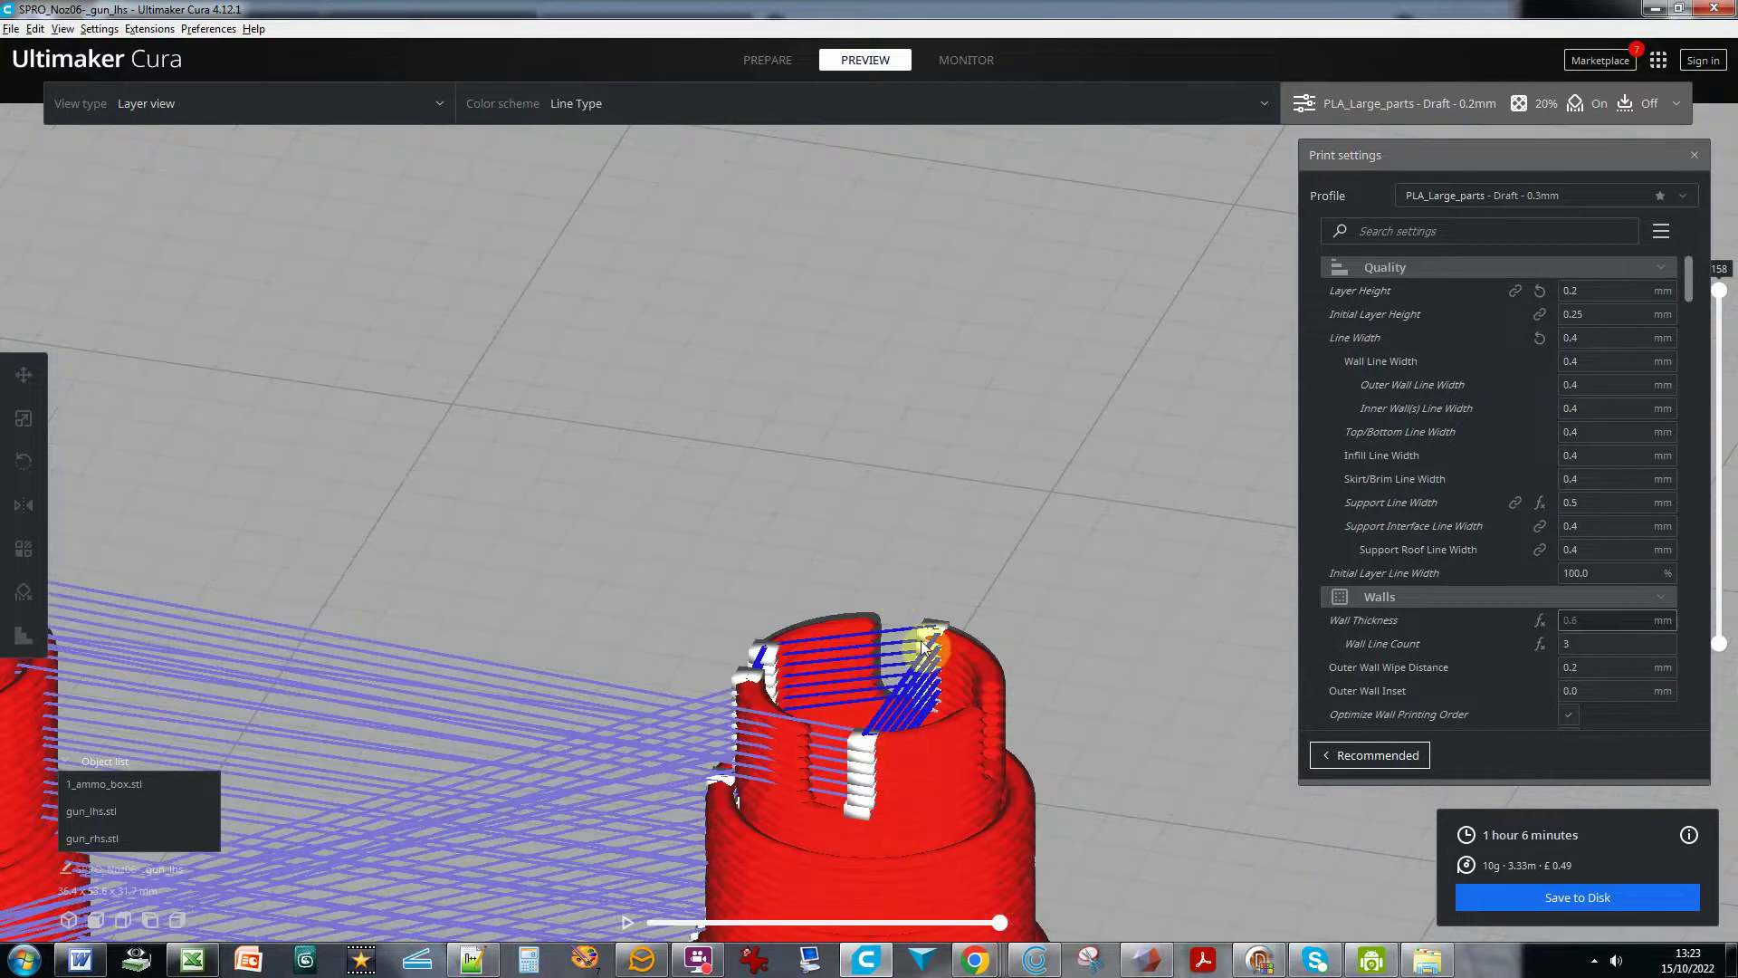
scroll(909, 605, down, 8)
right_drag(968, 619, 931, 562)
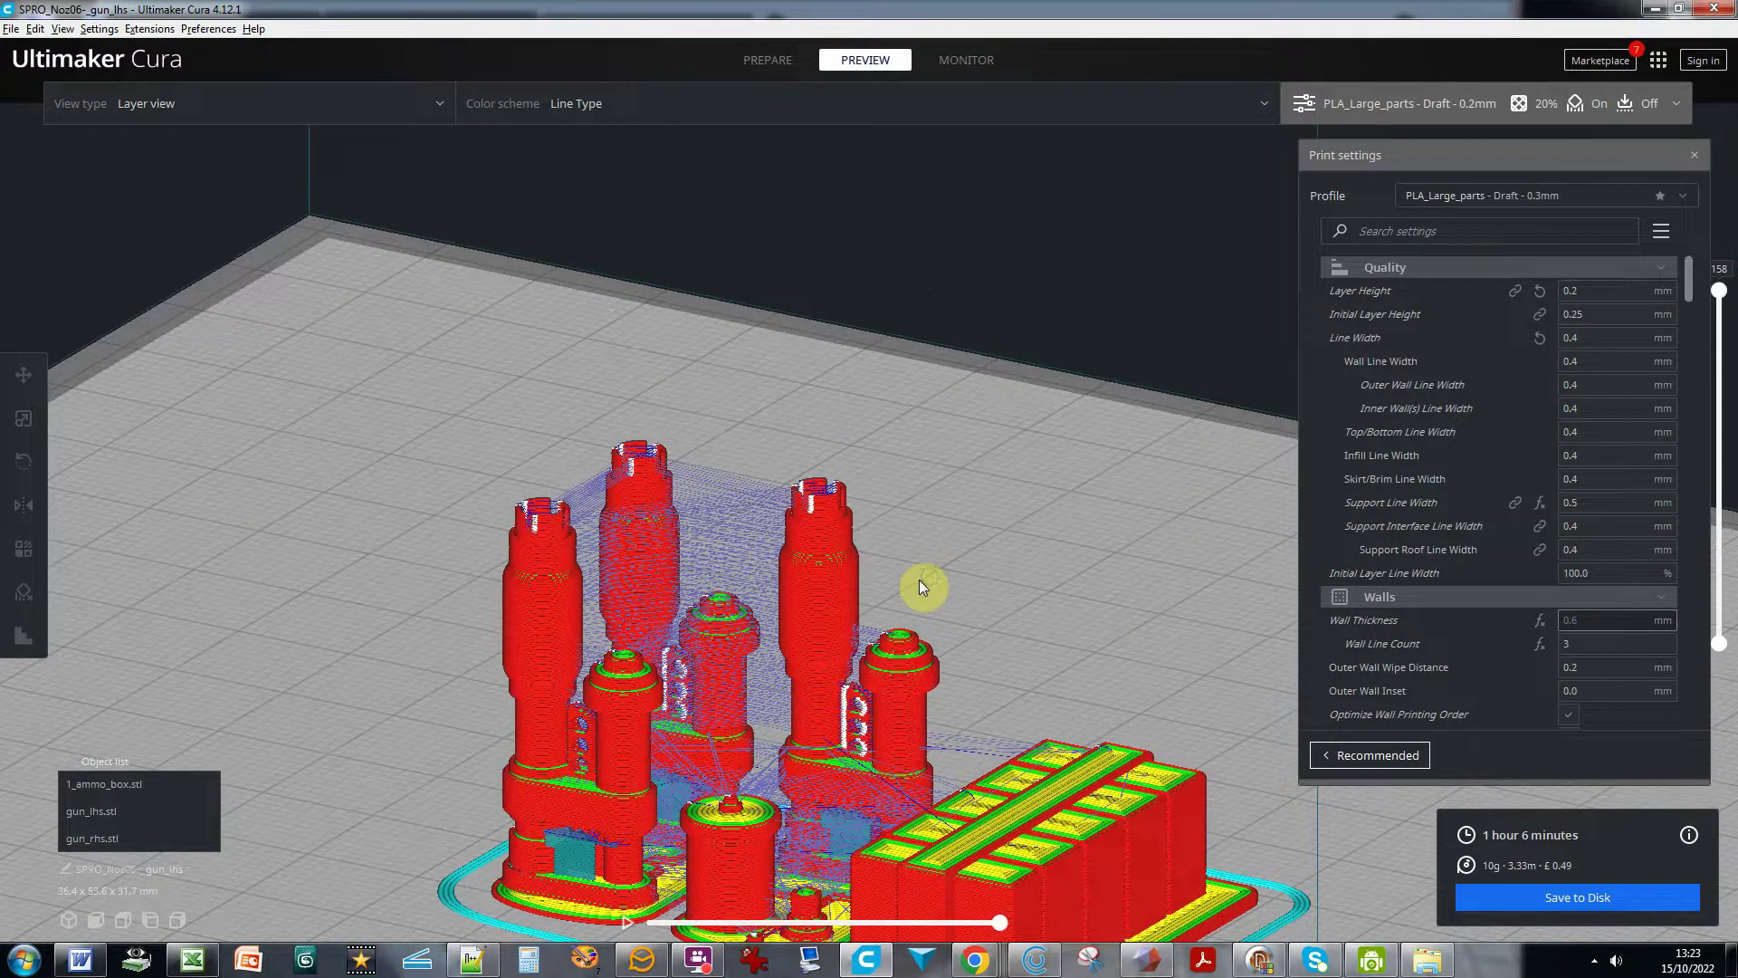
scroll(860, 552, up, 3)
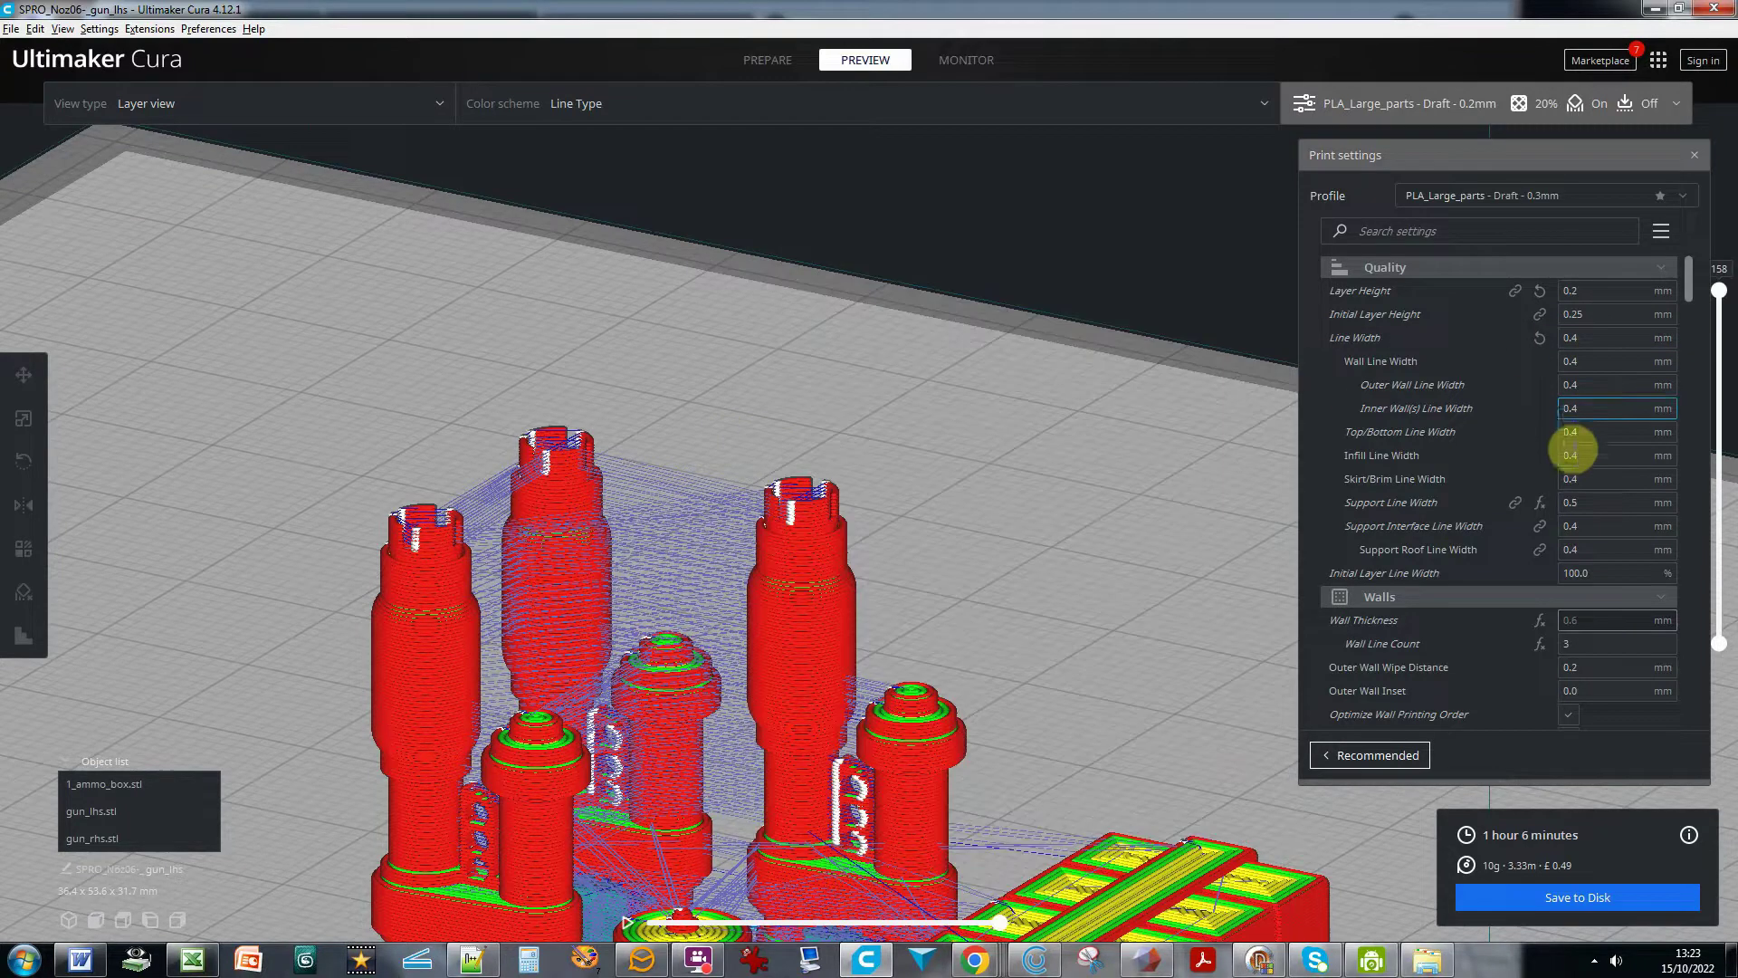
click(1579, 408)
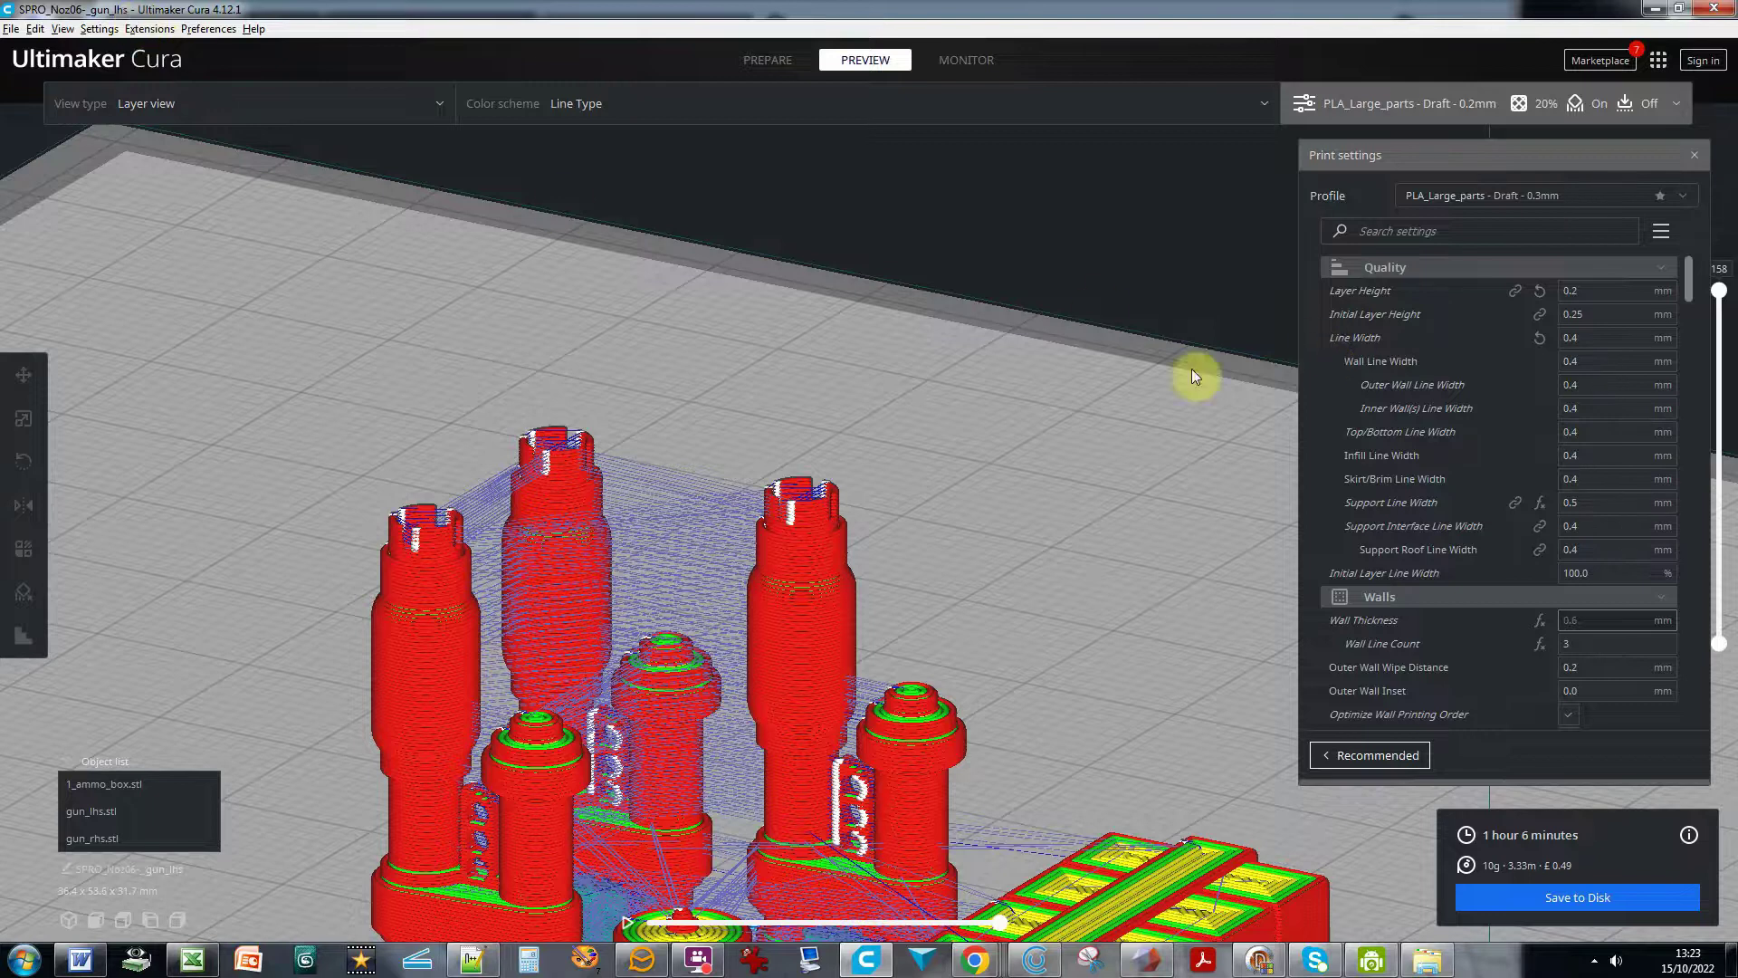
mouse_move(1575, 336)
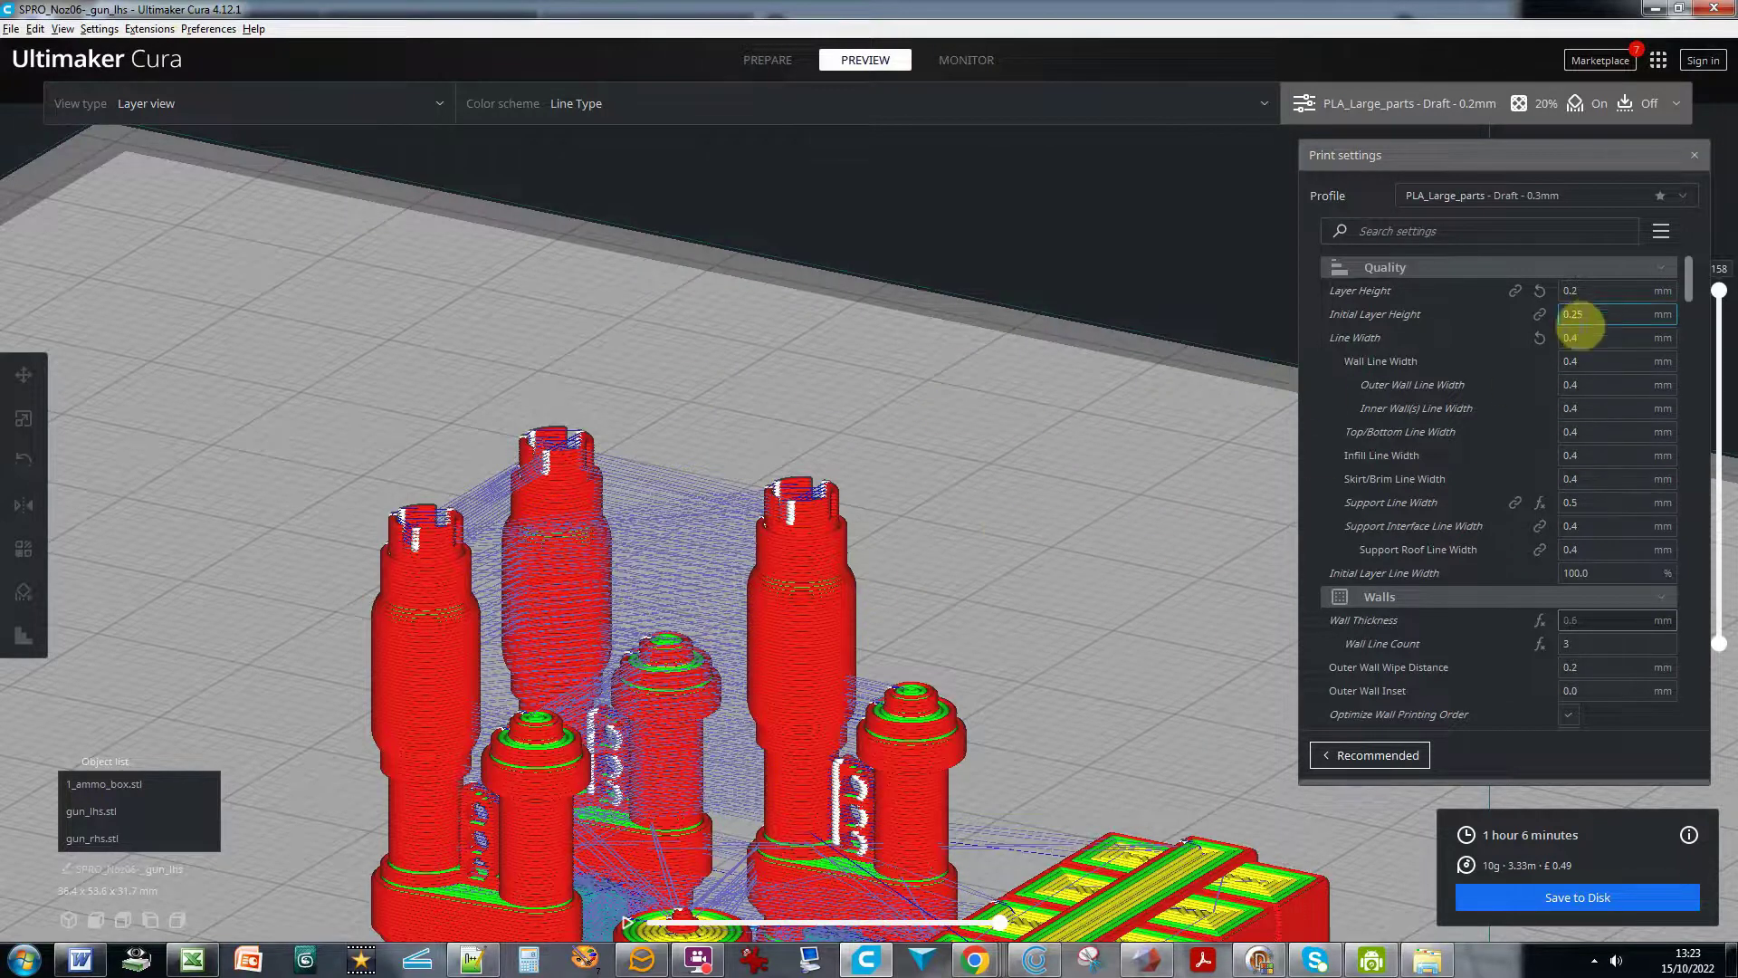
mouse_move(1545, 552)
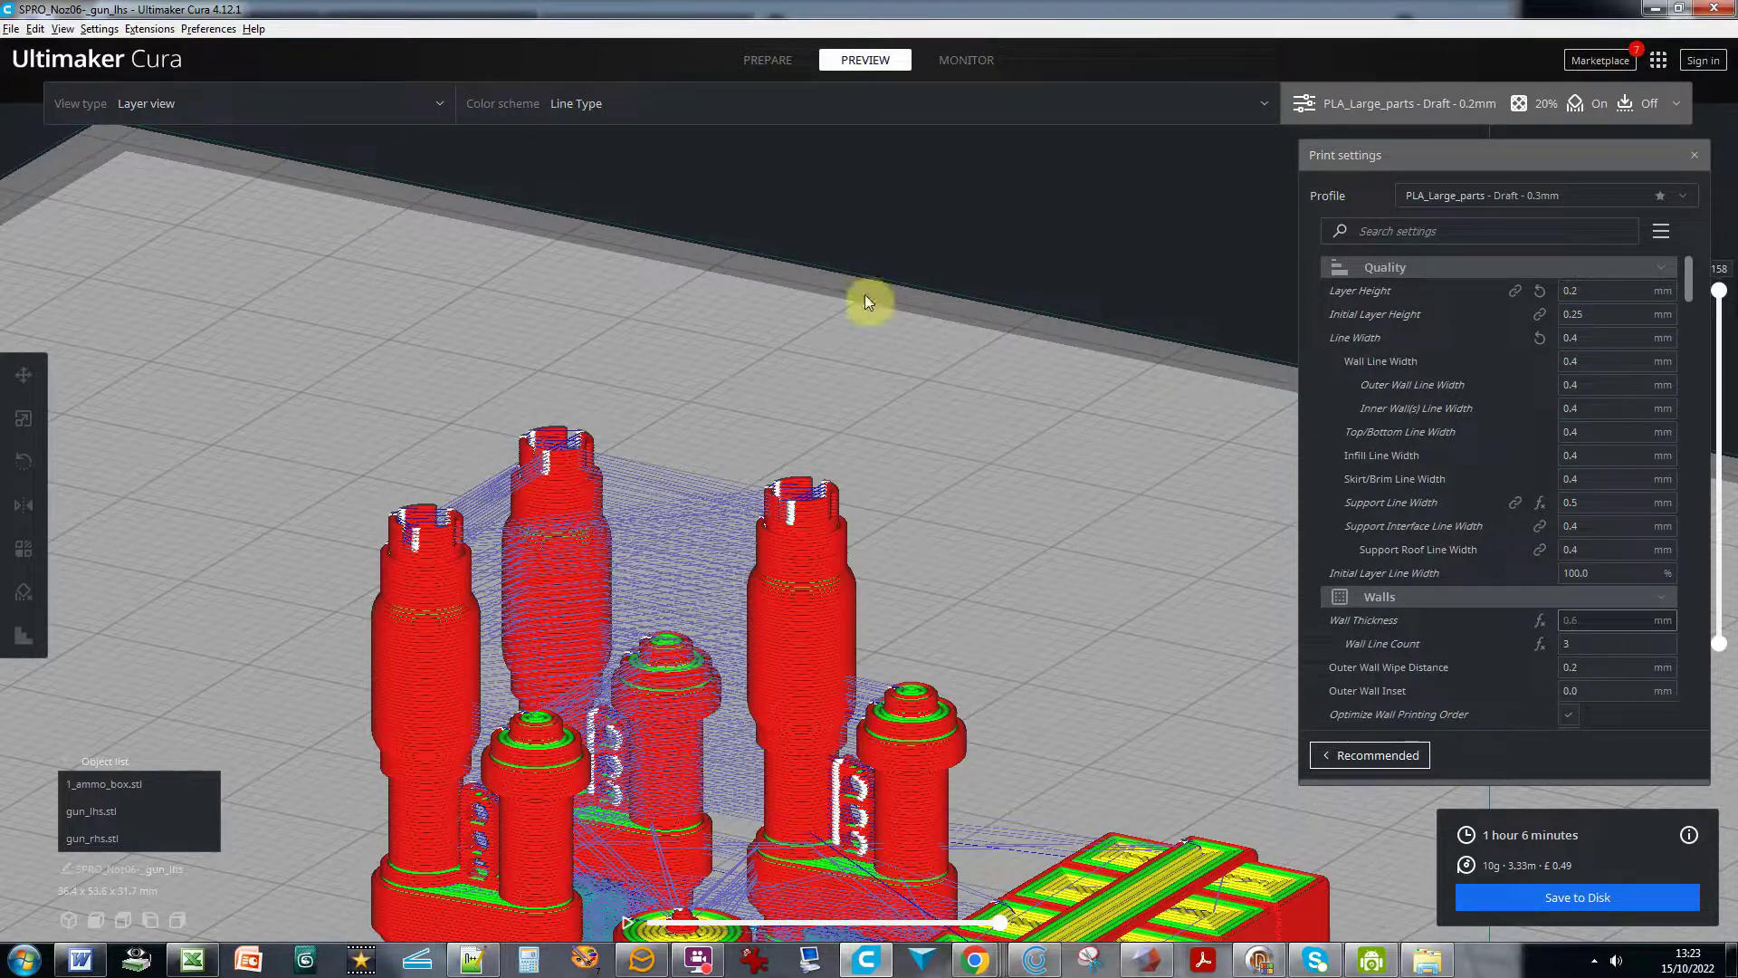